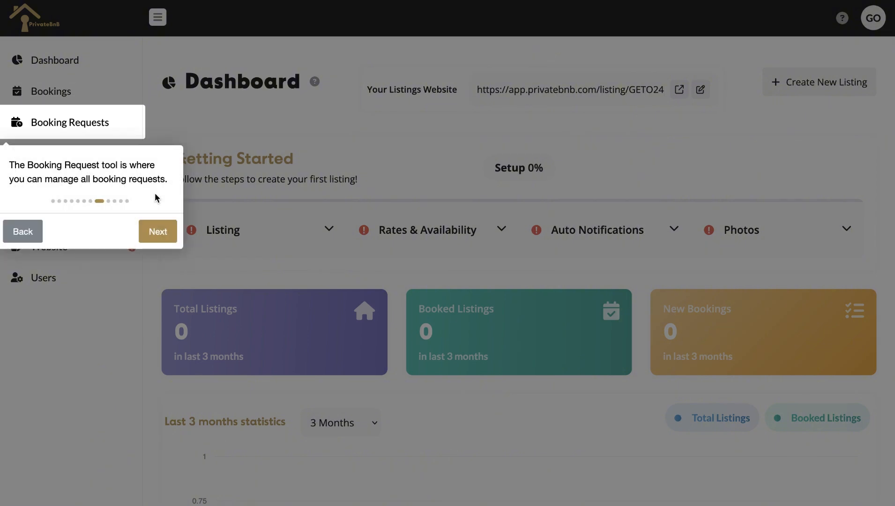
Step through the tour's Guests, Content and Payout stages, then close it
left_click(169, 228)
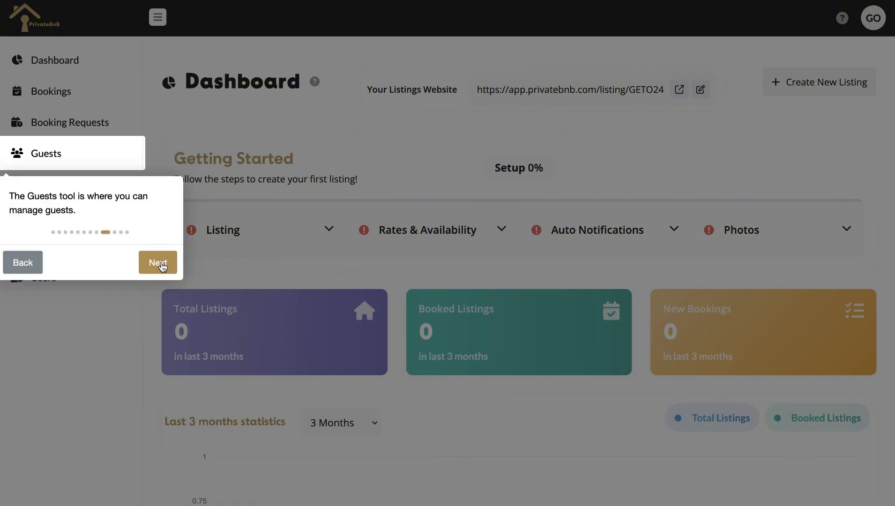
left_click(161, 266)
left_click(514, 287)
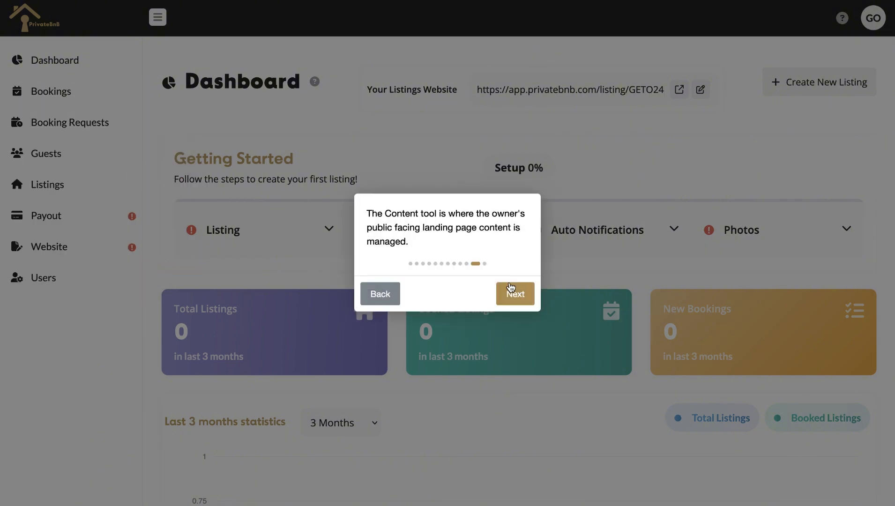
left_click(519, 297)
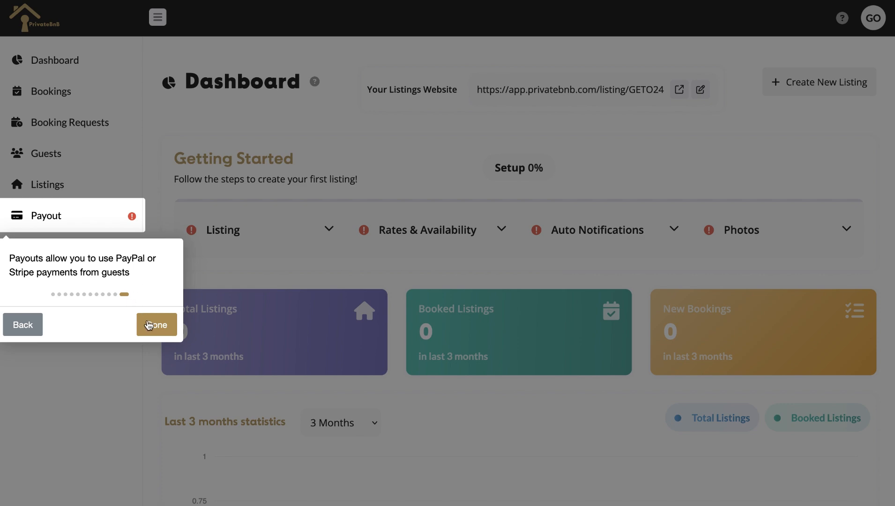
left_click(149, 325)
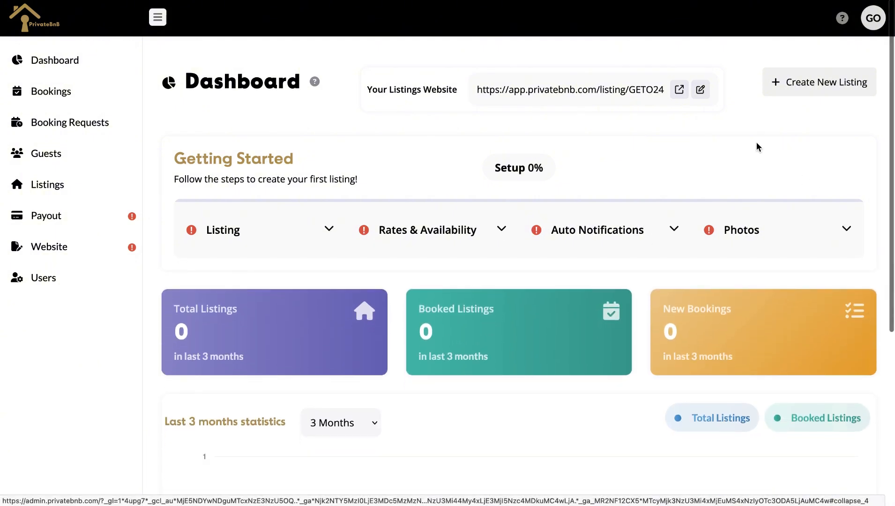
Create a new listing with the AI Wizard and upload images.jpg as its front photo
left_click(797, 91)
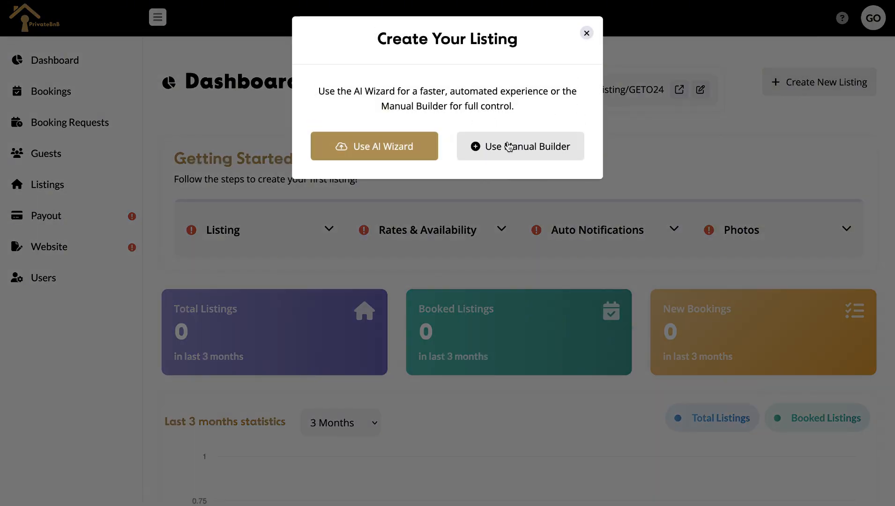
left_click(401, 149)
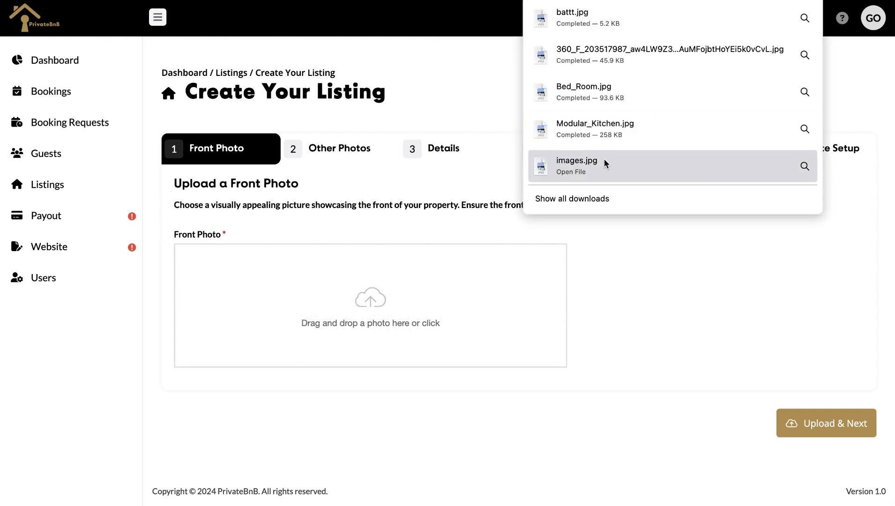
left_click_drag(604, 164, 450, 313)
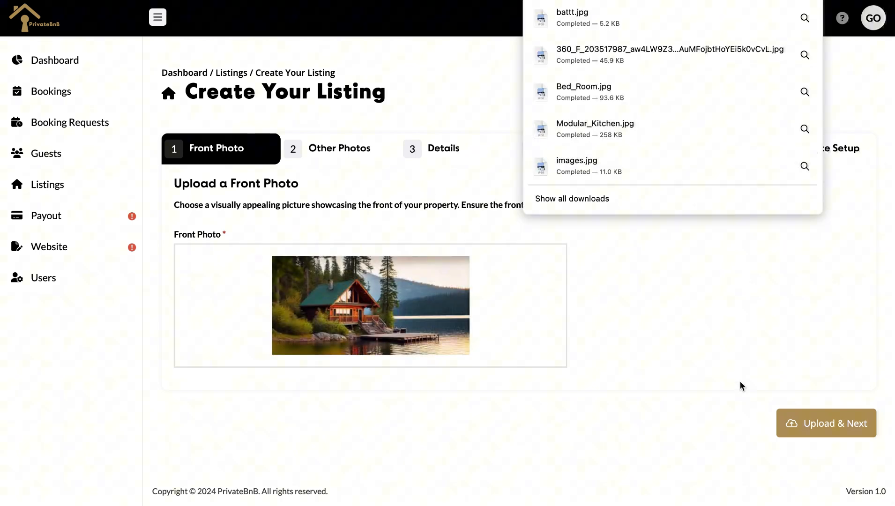
left_click(797, 423)
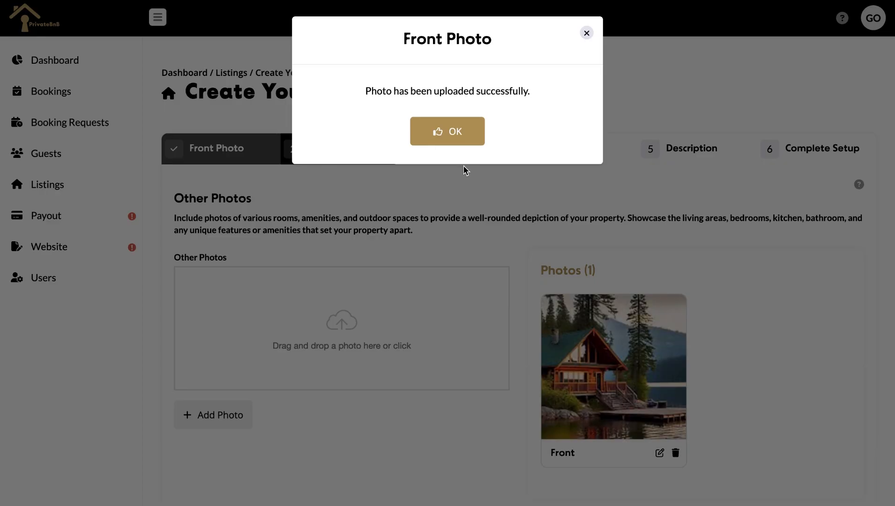
Upload the bathroom and lake dock photos to the listing's Other Photos
left_click(444, 137)
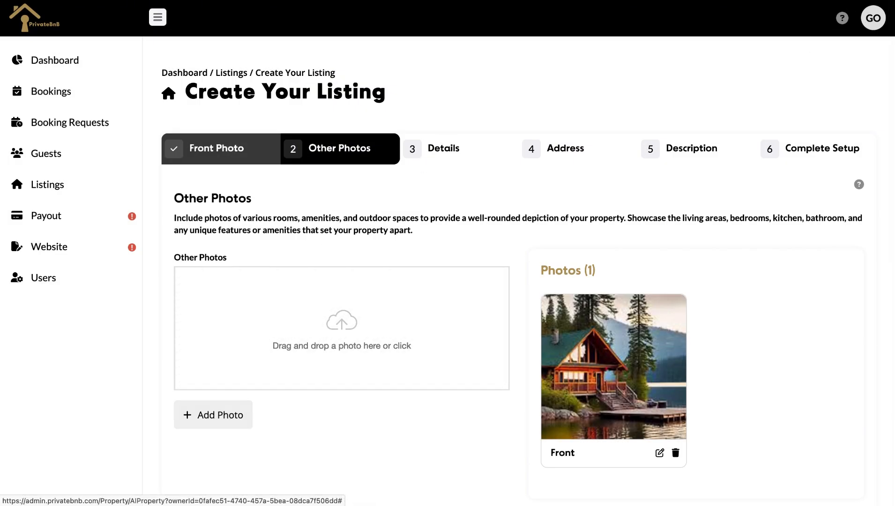
left_click(815, 1)
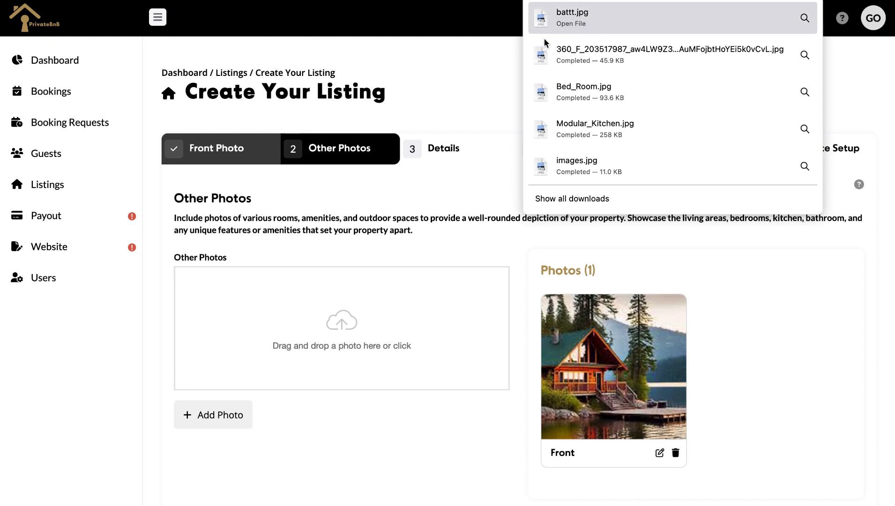
left_click_drag(571, 21, 338, 338)
left_click(239, 415)
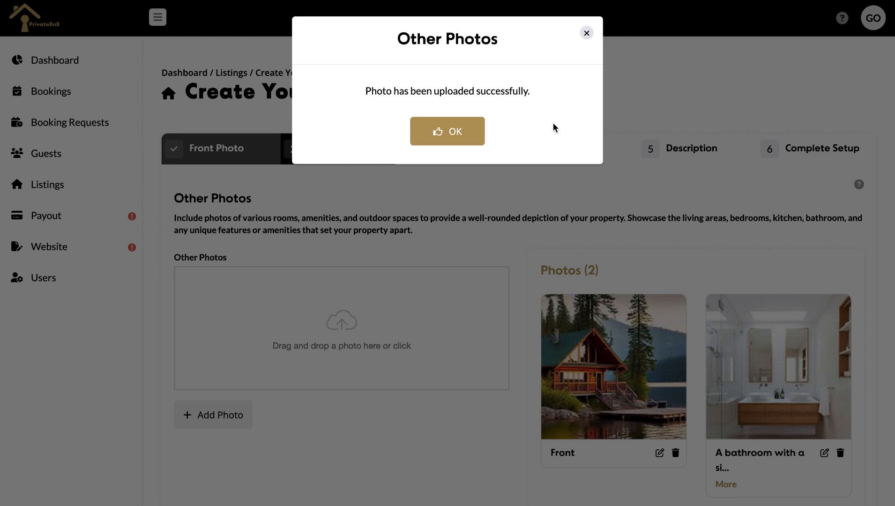
left_click(483, 139)
left_click(775, 2)
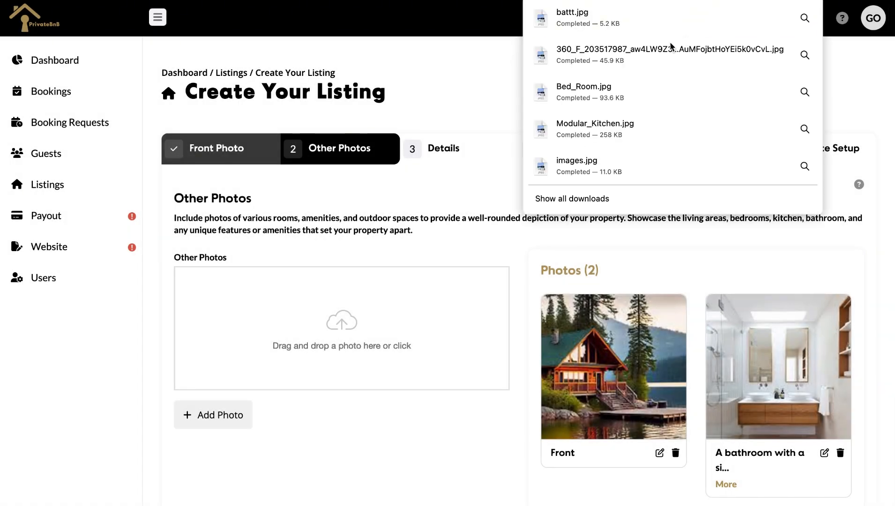
left_click_drag(670, 46, 355, 352)
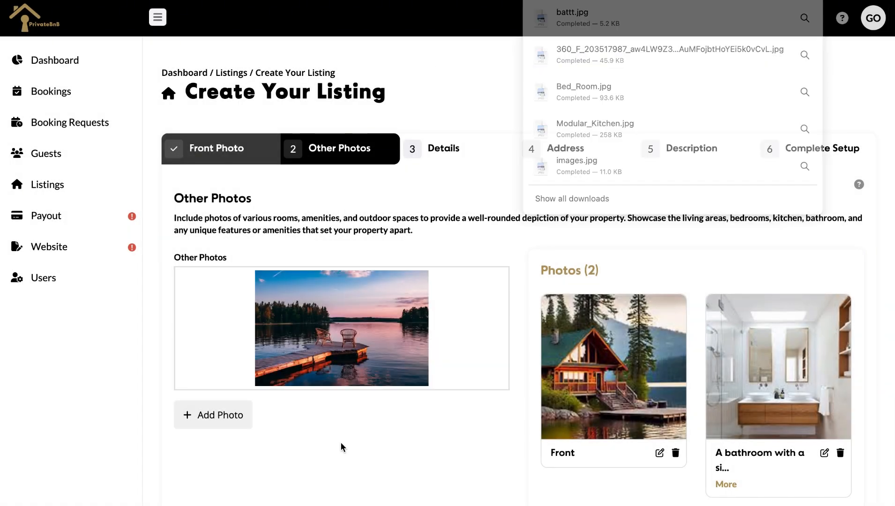
left_click(237, 424)
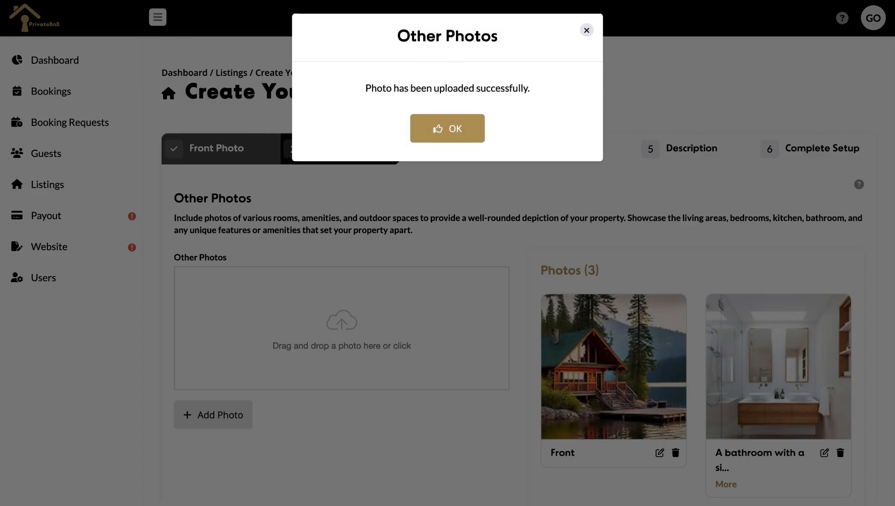
Upload the kitchen and bedroom photos to the listing's Other Photos
left_click(449, 131)
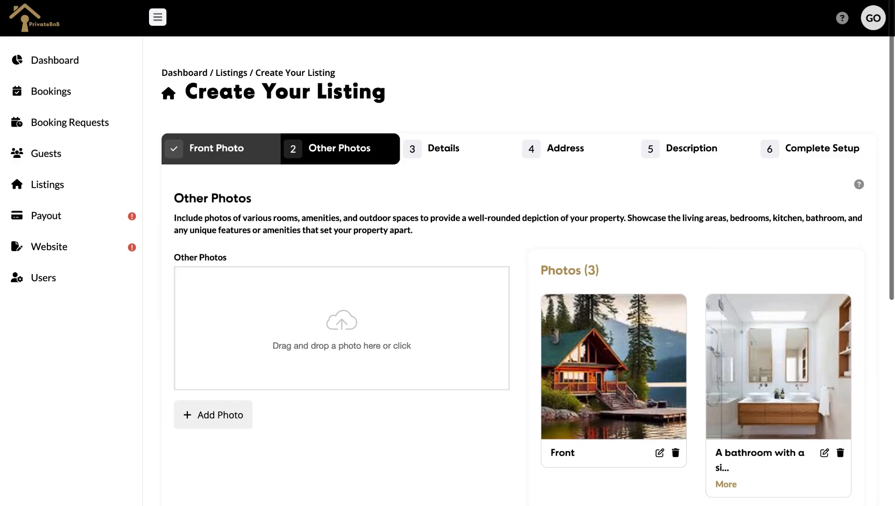
left_click(746, 2)
left_click_drag(615, 120, 243, 388)
left_click(223, 422)
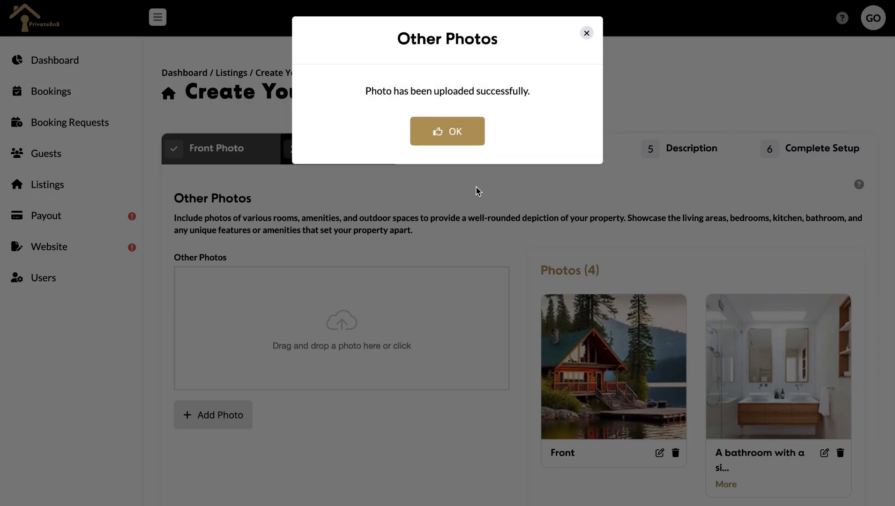
left_click(453, 138)
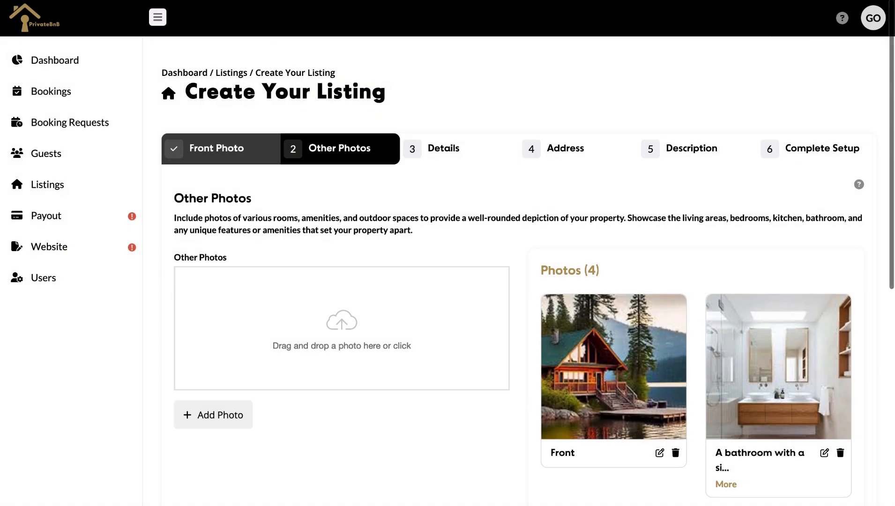
left_click(750, 3)
left_click_drag(662, 60, 344, 370)
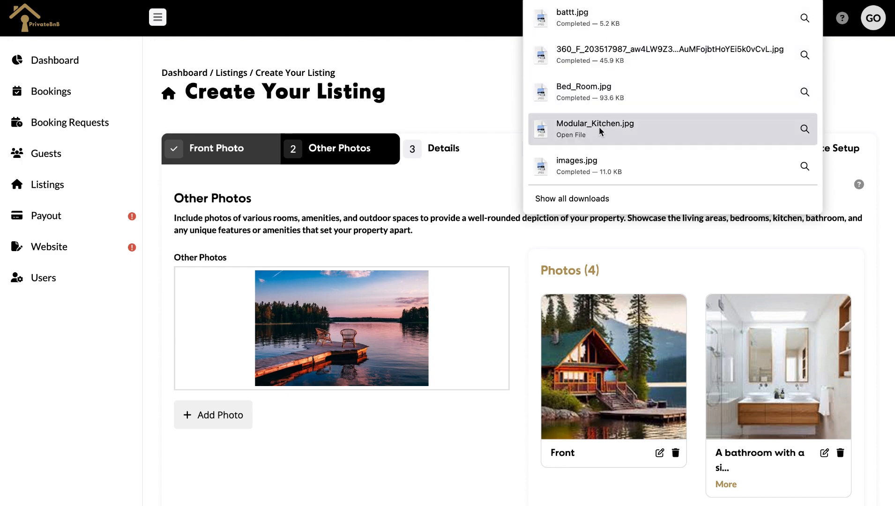
scroll(573, 422, "down", 6)
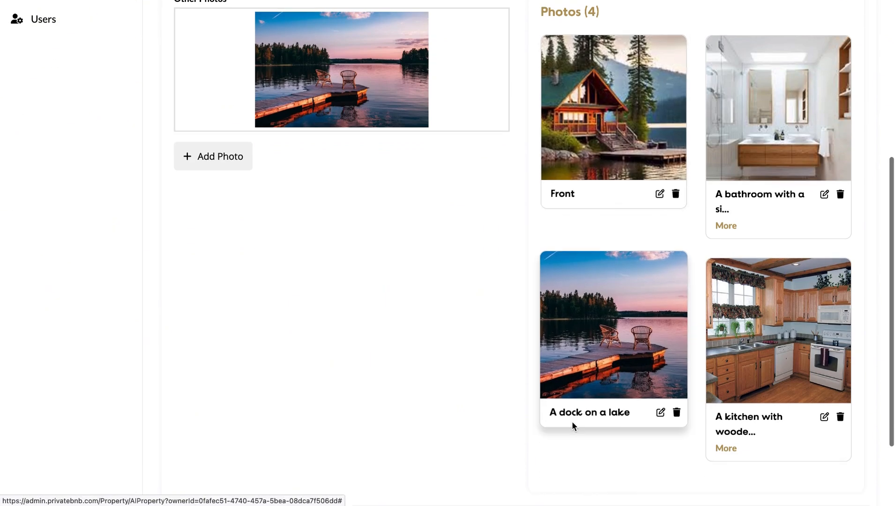
scroll(589, 181, "up", 3)
scroll(590, 180, "up", 3)
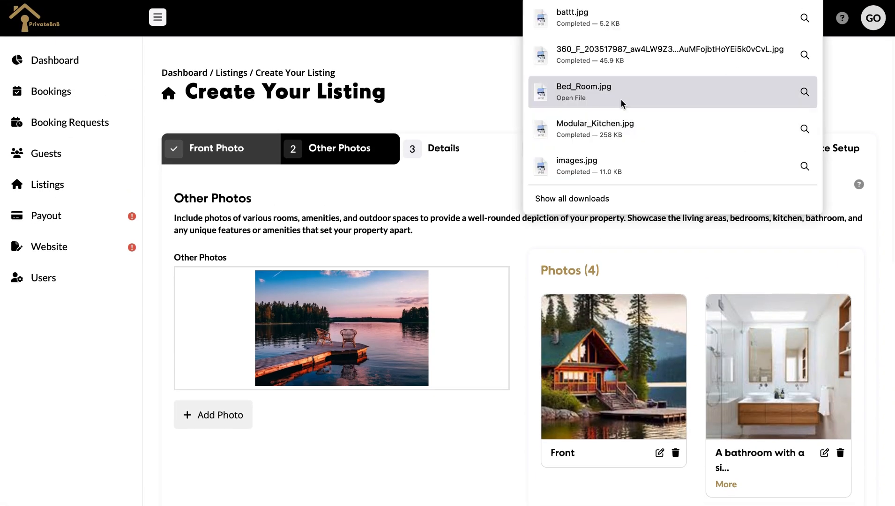
left_click_drag(586, 92, 333, 362)
left_click(227, 415)
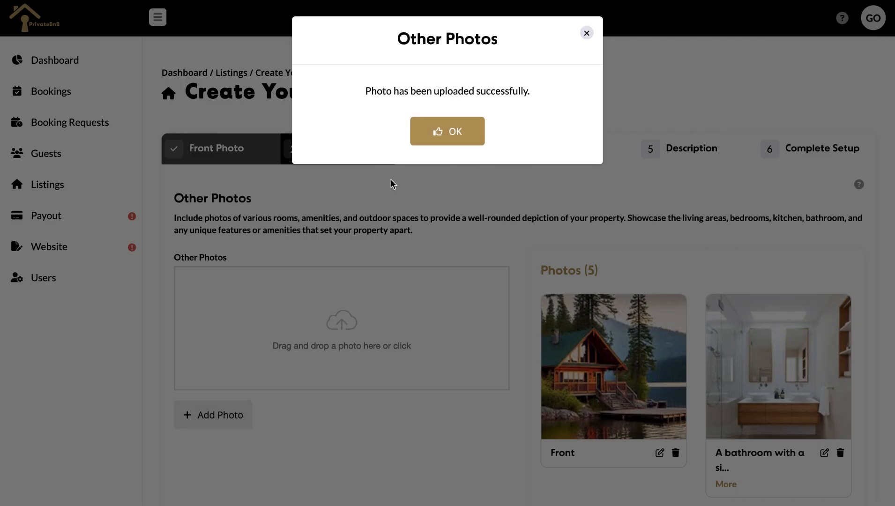
left_click(448, 130)
Review the uploaded photos and continue to the Details step
scroll(539, 201, "down", 10)
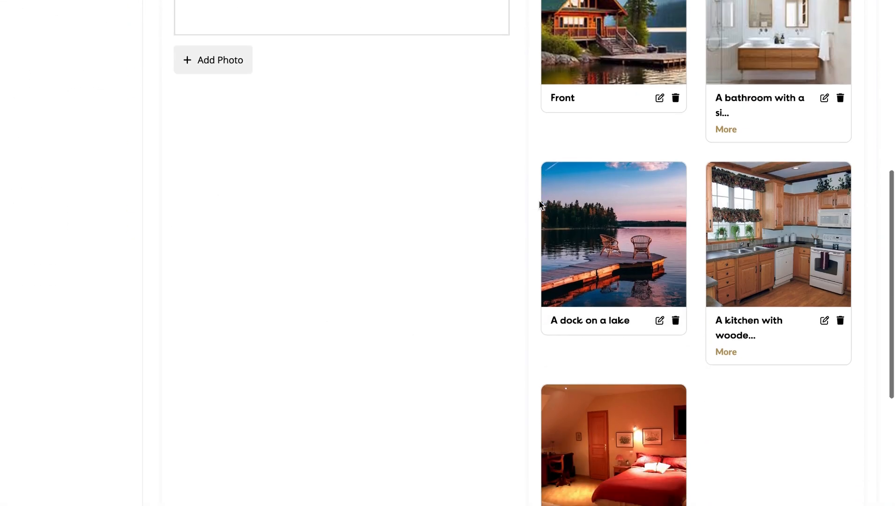
scroll(539, 200, "down", 2)
scroll(539, 201, "up", 4)
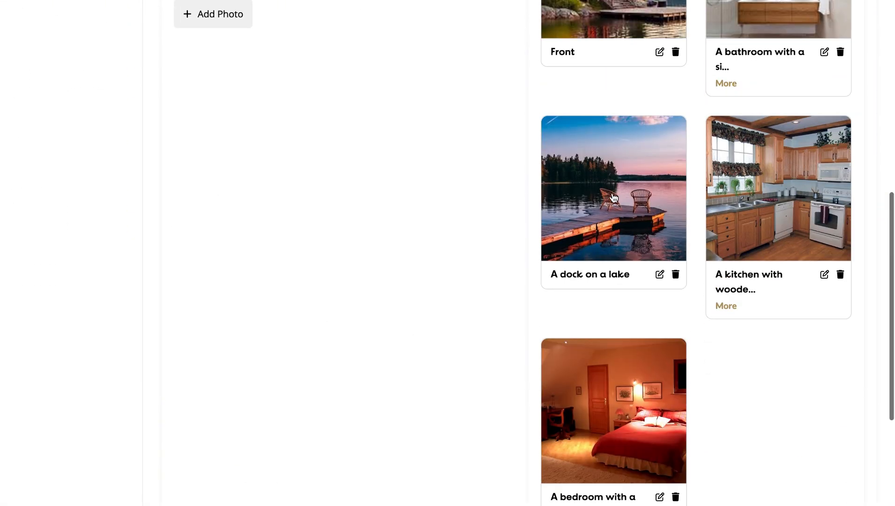
scroll(592, 278, "up", 2)
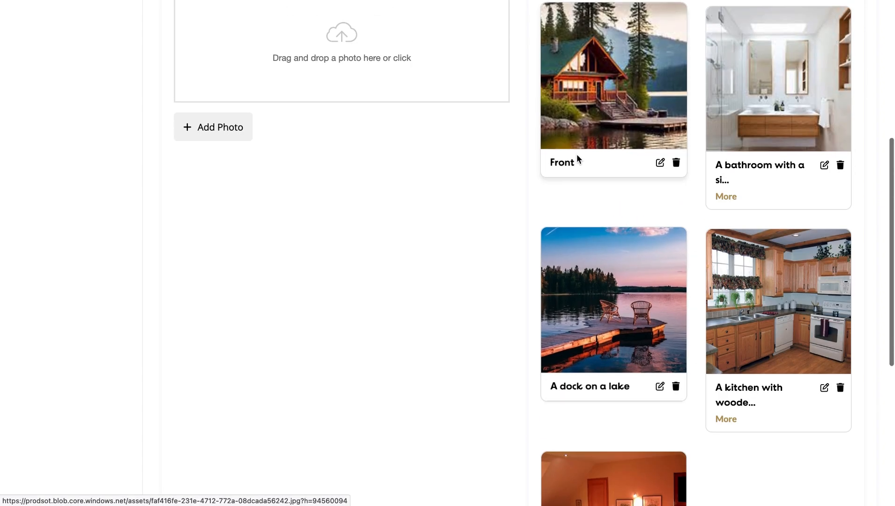
scroll(767, 176, "down", 5)
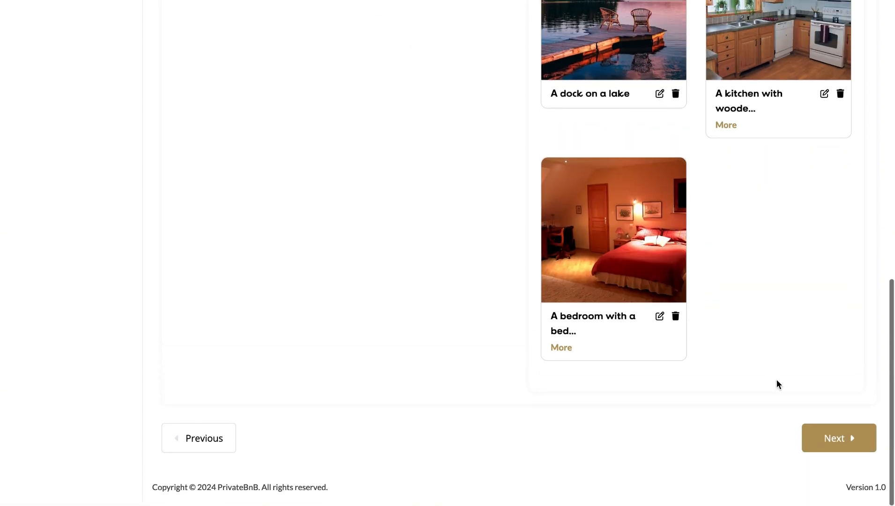
left_click(831, 441)
Make the listing a Cabin named LakeSide Alabama Cabin with a One Day Gap booking interval
left_click(322, 257)
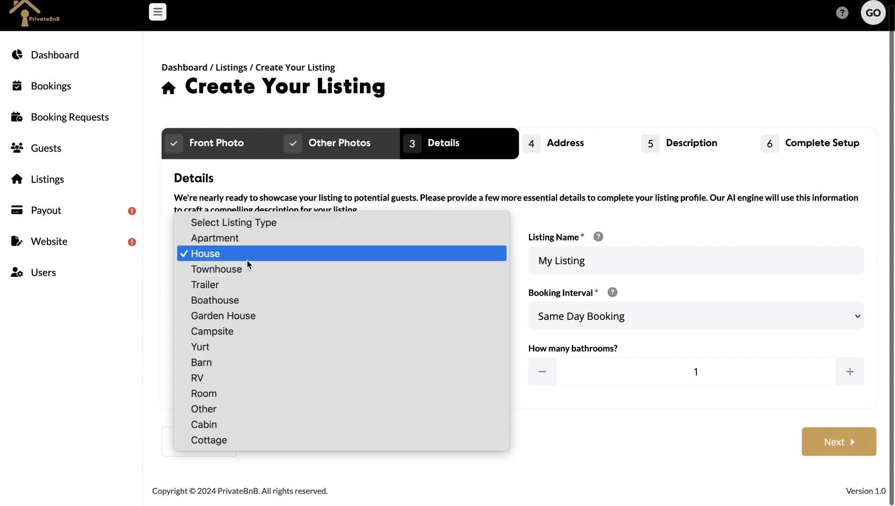
left_click(221, 425)
left_click_drag(604, 262, 413, 258)
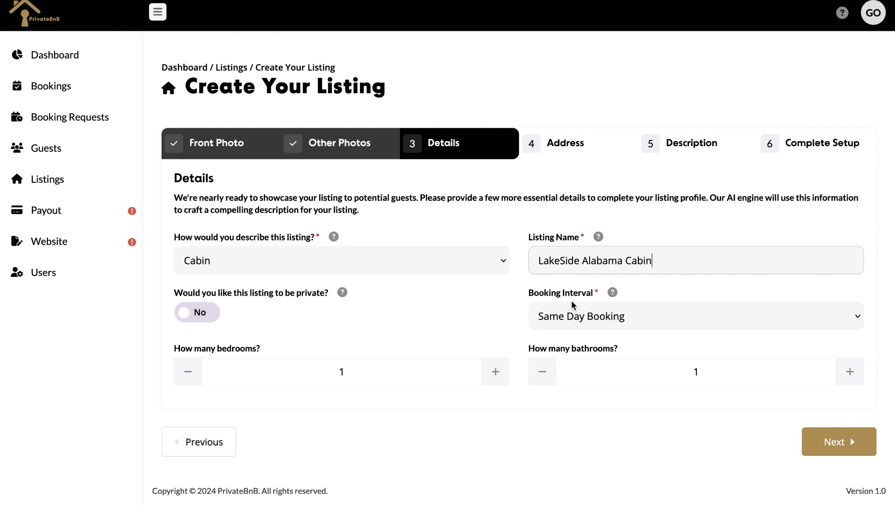
left_click(625, 325)
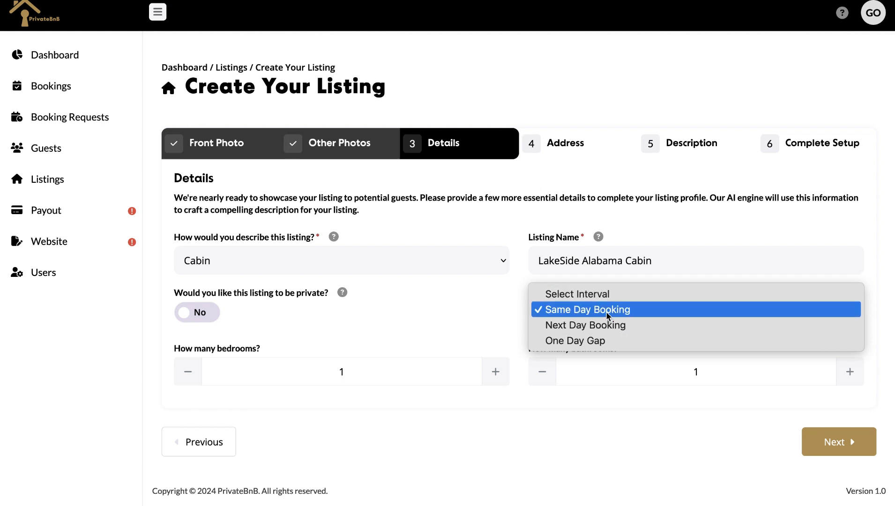
left_click(606, 341)
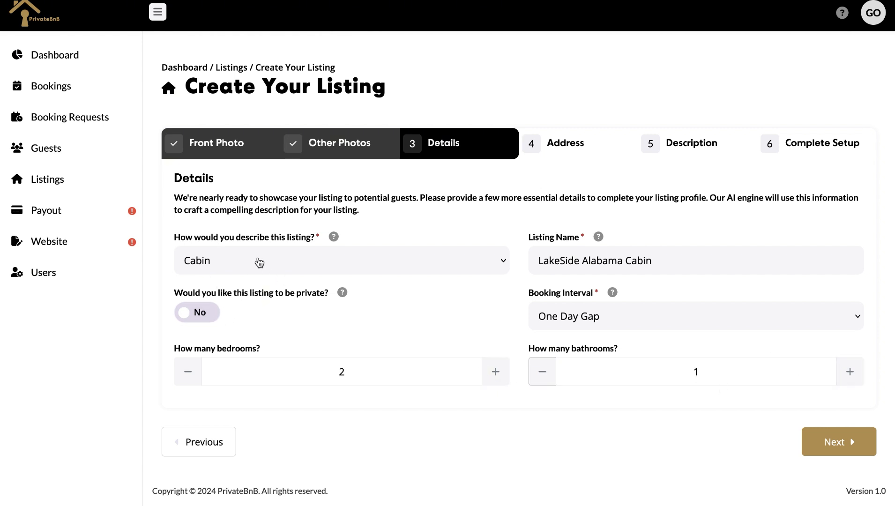
Set the address to Alabama Drive, Stephenville, province British Columbia, and continue to Description
left_click(844, 452)
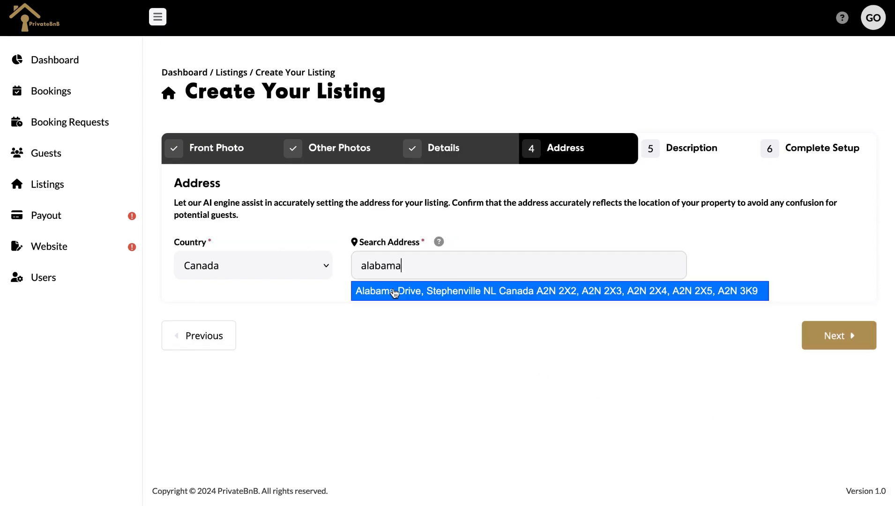
left_click(392, 291)
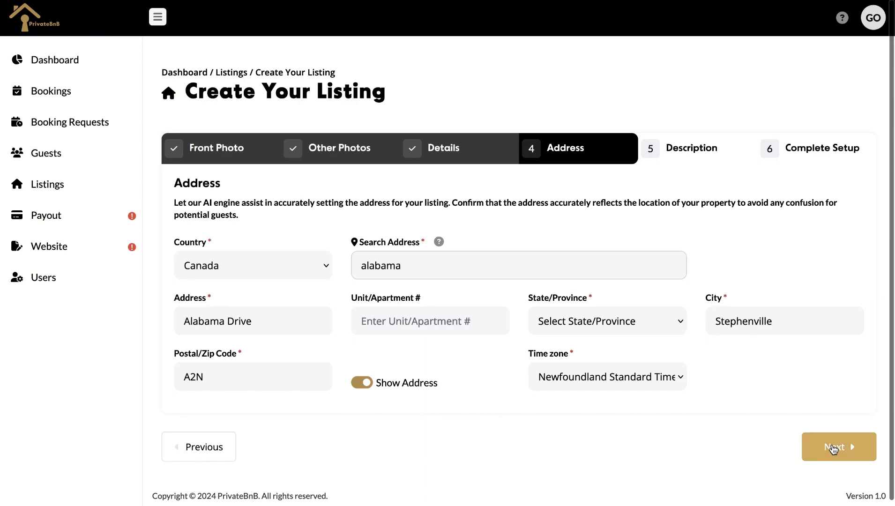
left_click(835, 446)
left_click(453, 132)
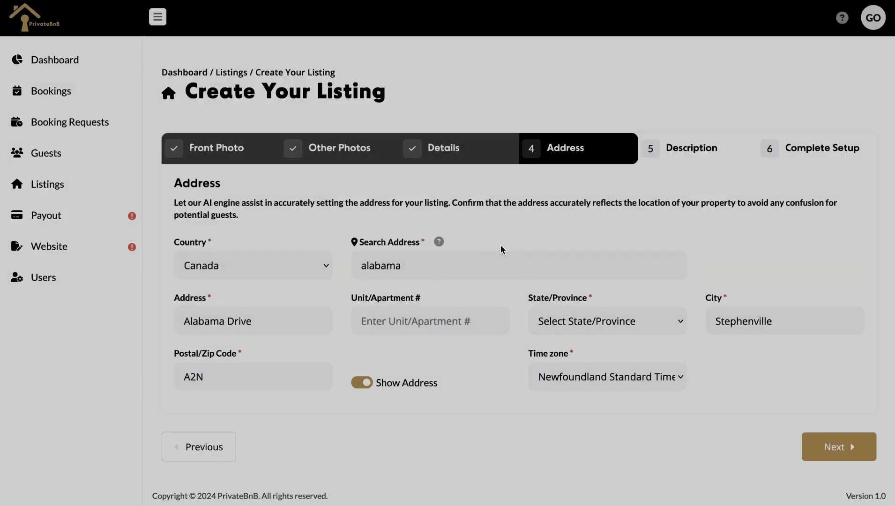
left_click(575, 327)
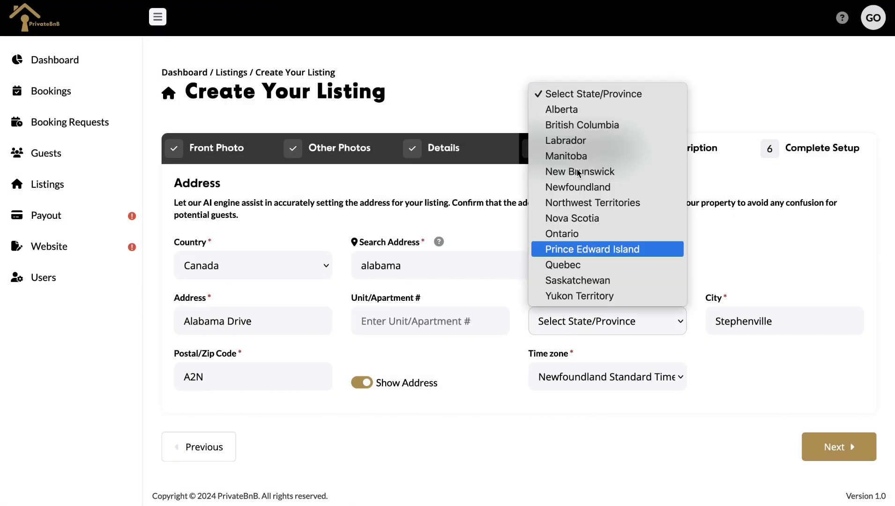
left_click(582, 125)
left_click(825, 445)
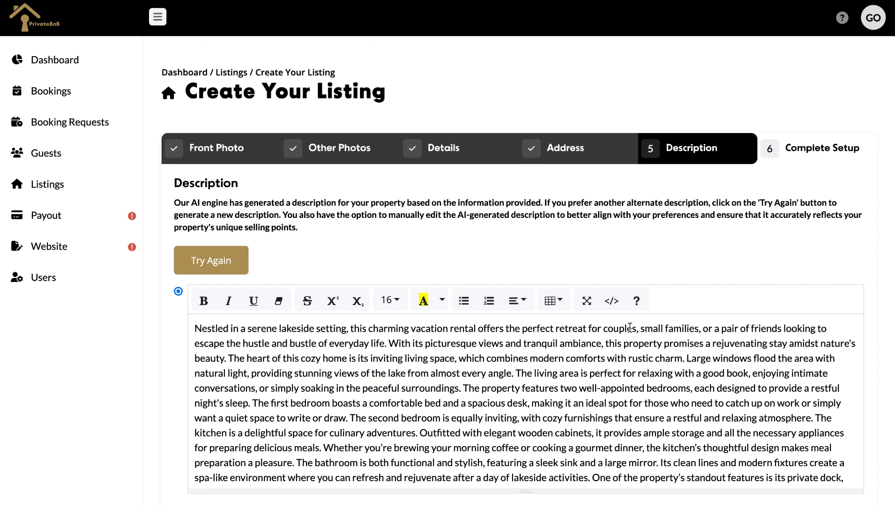
Start new description paragraphs at 'Large windows', 'The bathroom' and 'Come and experience'
scroll(686, 360, "down", 2)
scroll(687, 361, "up", 2)
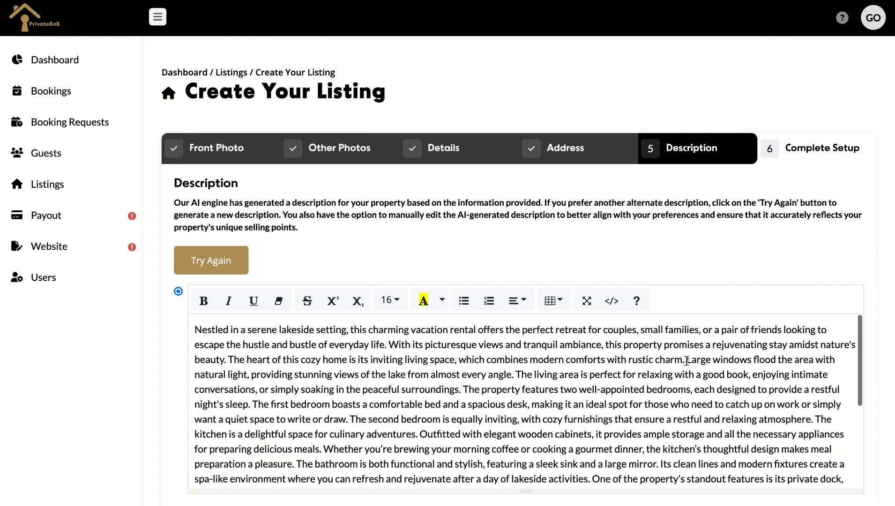
scroll(676, 203, "down", 2)
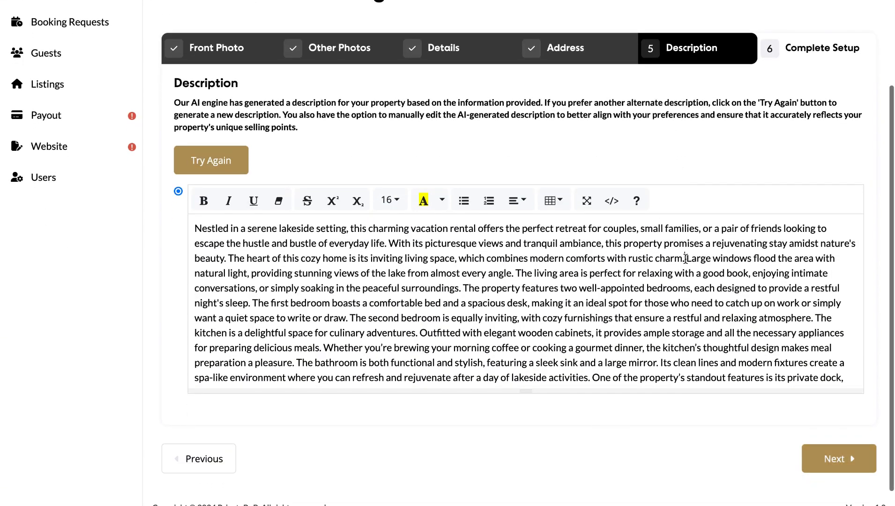
left_click(685, 258)
key("Return")
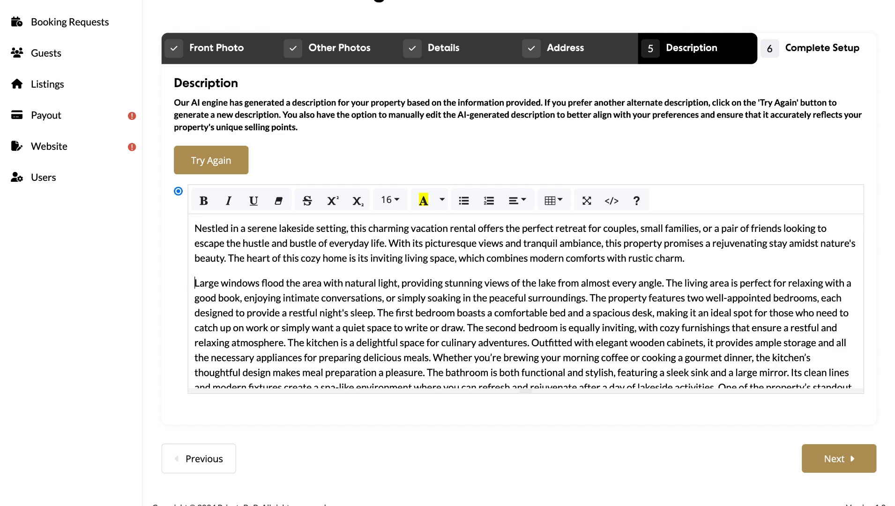
scroll(671, 296, "down", 2)
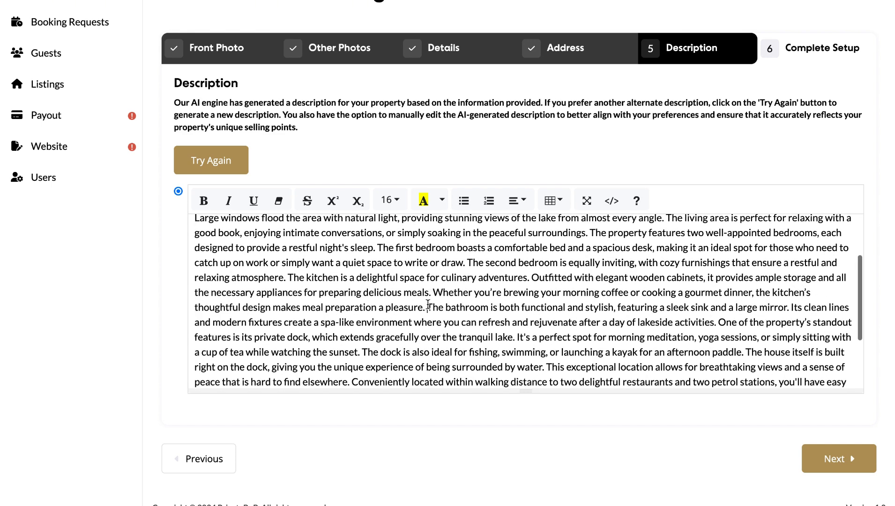
left_click(428, 307)
key("Return")
scroll(428, 307, "down", 3)
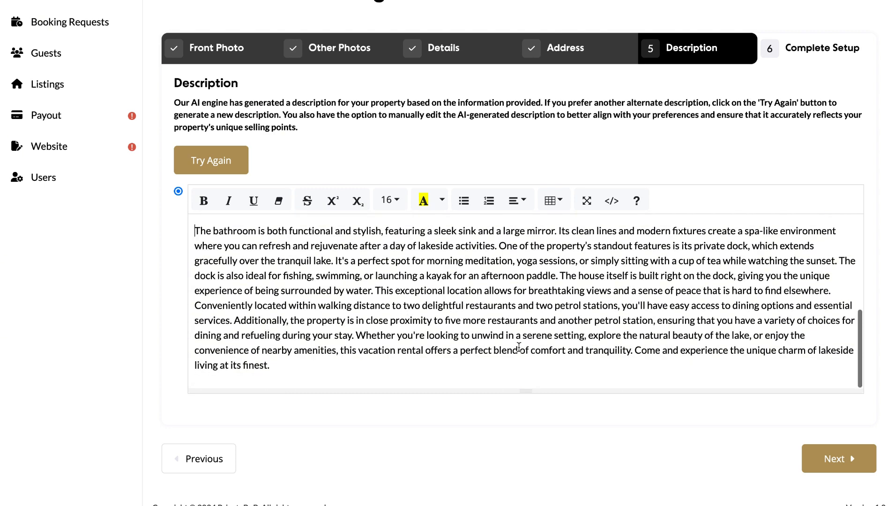
left_click(636, 351)
key("Return")
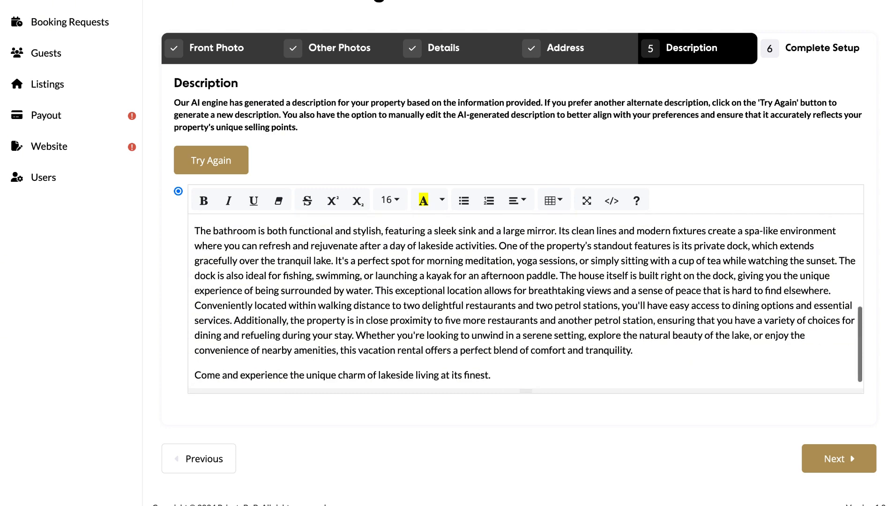
Finish creating the listing and begin adding a rate on the Rates/Fees step
scroll(623, 322, "up", 10)
scroll(622, 322, "down", 4)
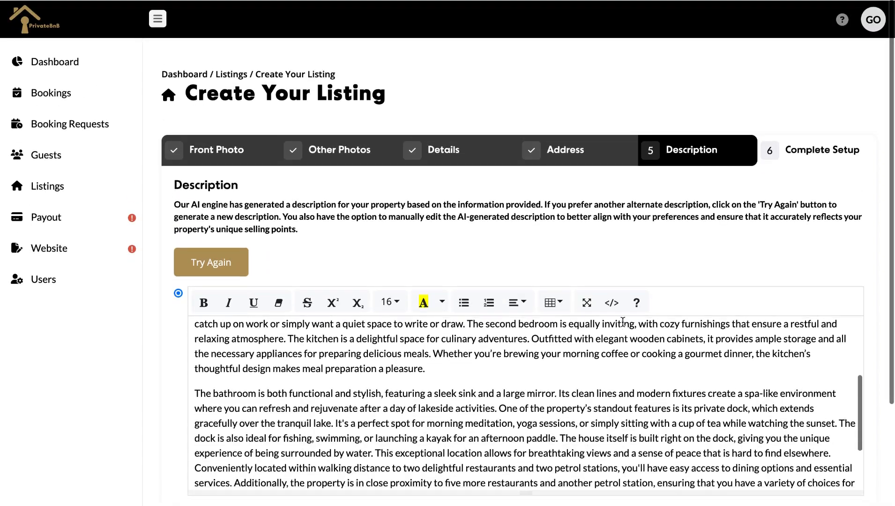
scroll(610, 259, "down", 5)
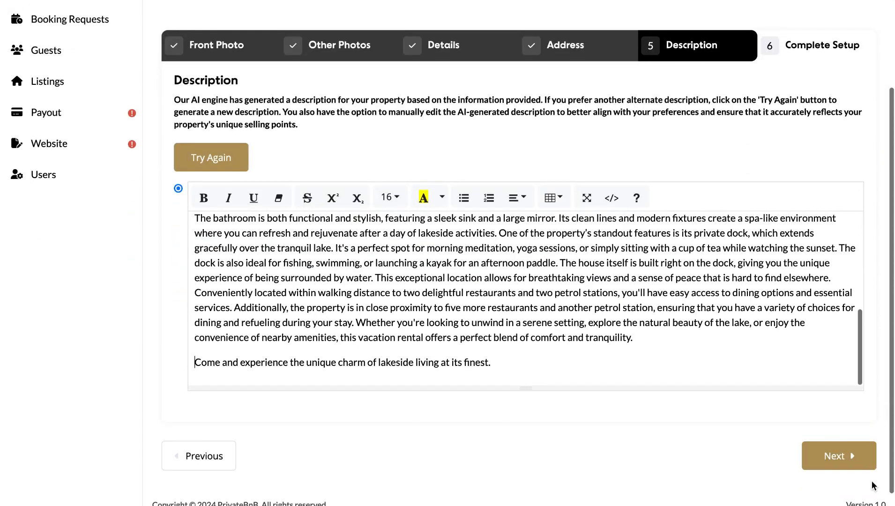
left_click(856, 461)
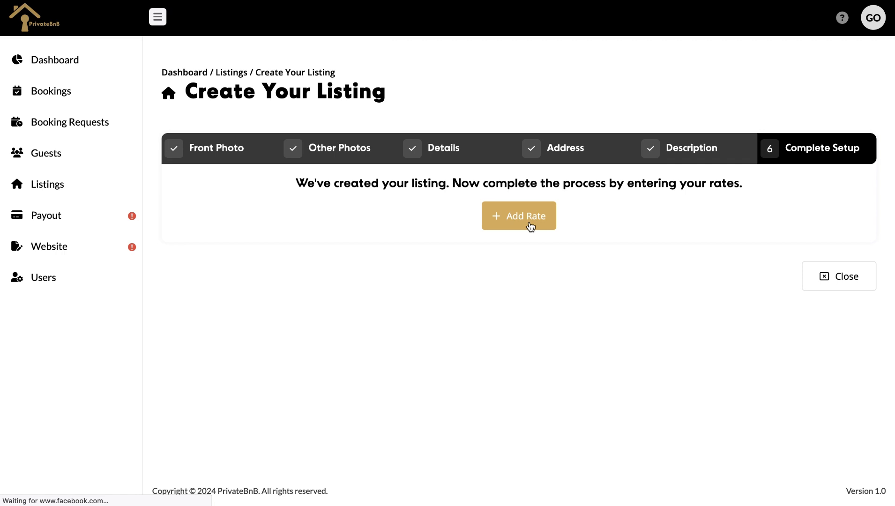
left_click(530, 227)
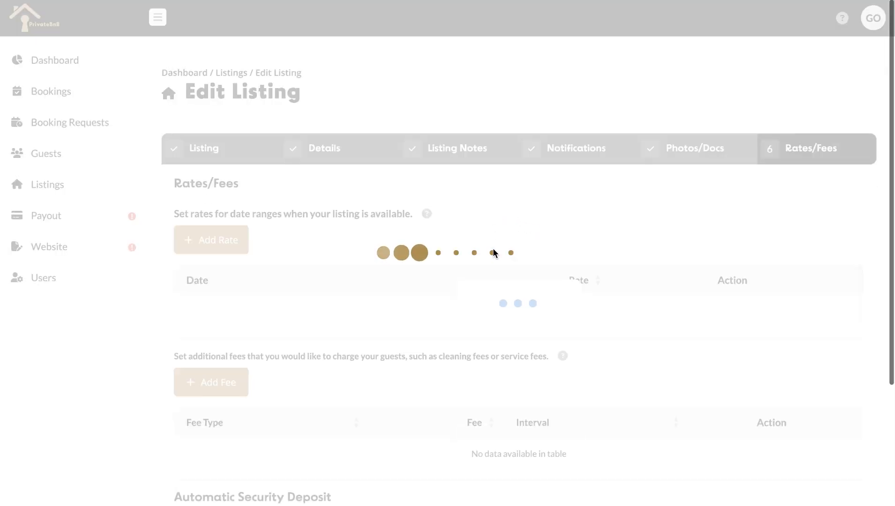
Add a $450 nightly rate for Aug 6 – Dec 31, 2024 with a 3-night minimum stay
left_click(205, 240)
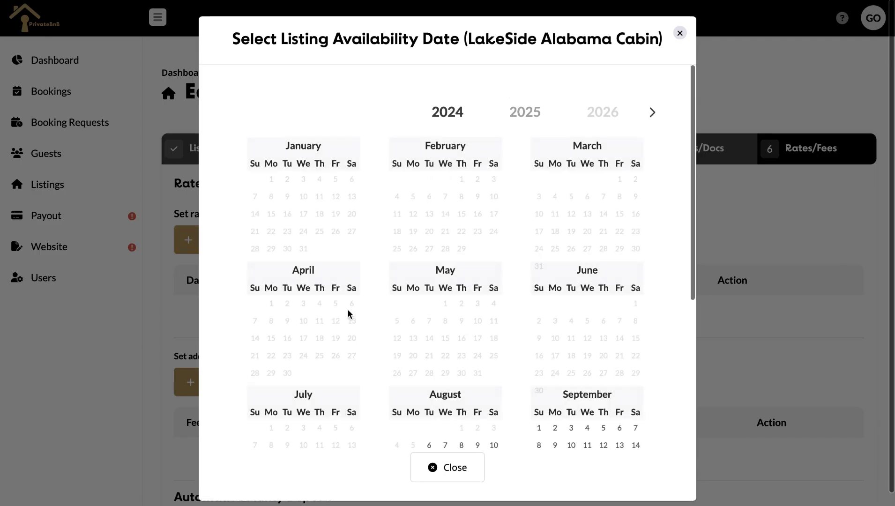
scroll(480, 341, "down", 5)
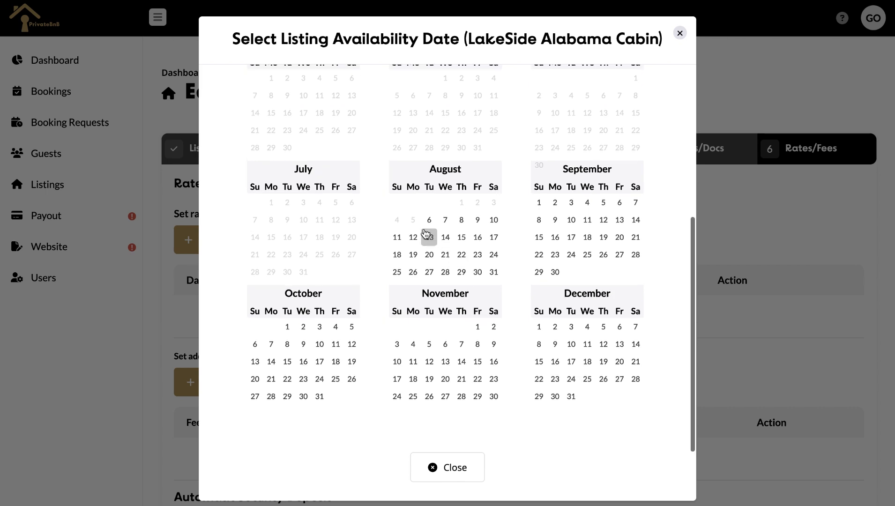
left_click(427, 225)
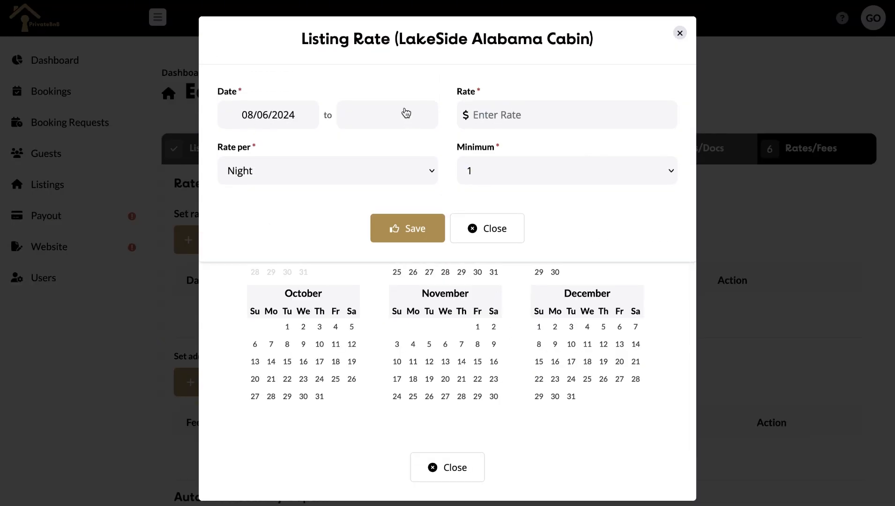
left_click(404, 112)
left_click(461, 144)
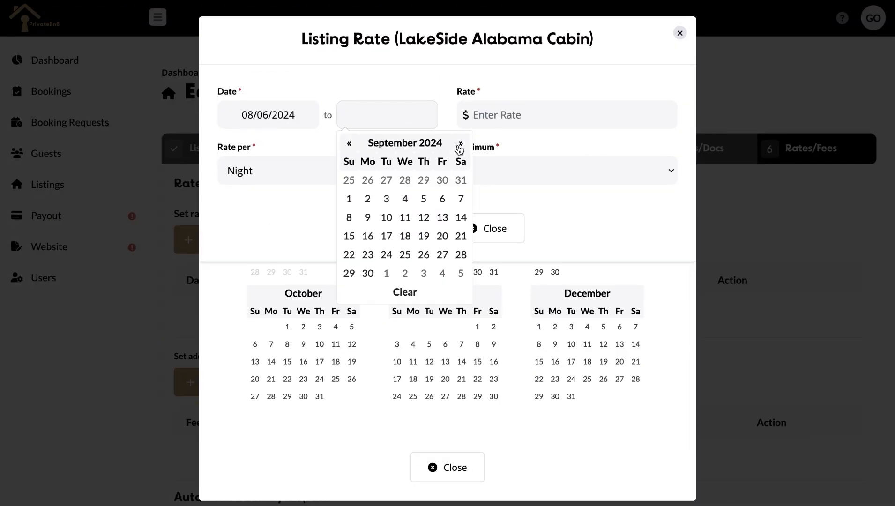
left_click(460, 143)
left_click(460, 144)
left_click(460, 144)
left_click(386, 273)
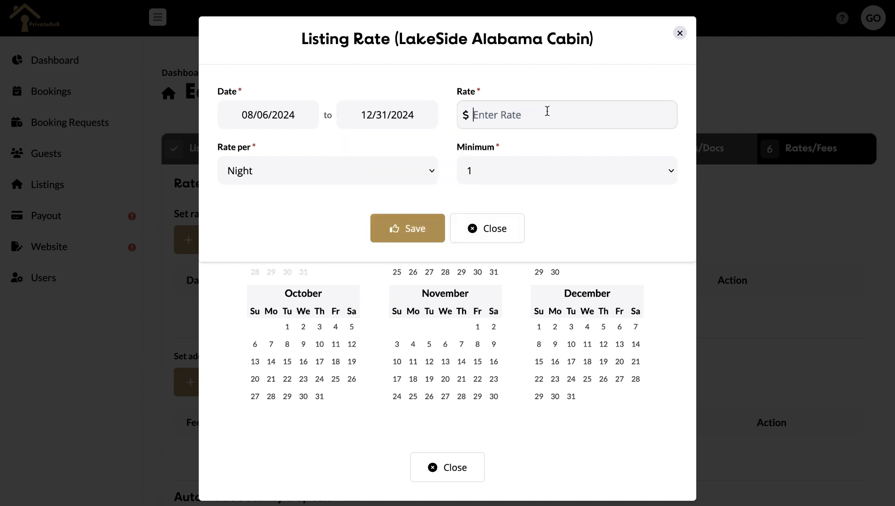
left_click(523, 118)
type("450")
left_click(508, 171)
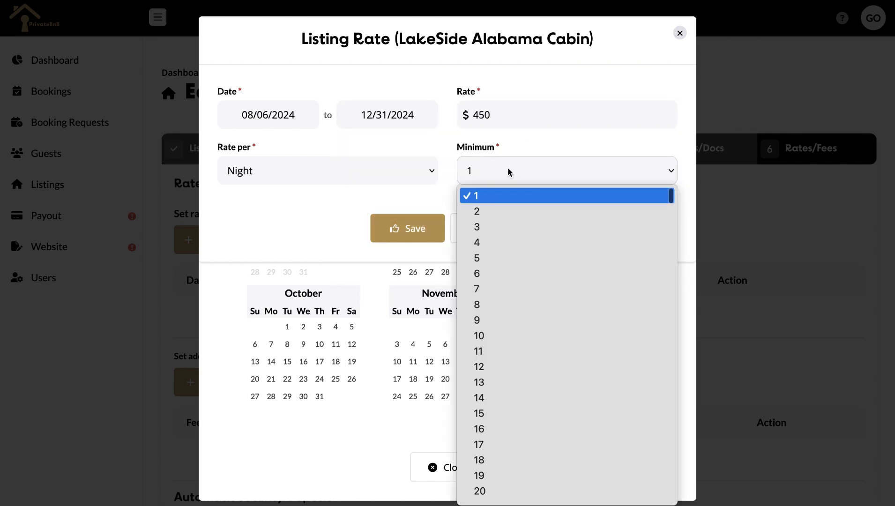
left_click(485, 226)
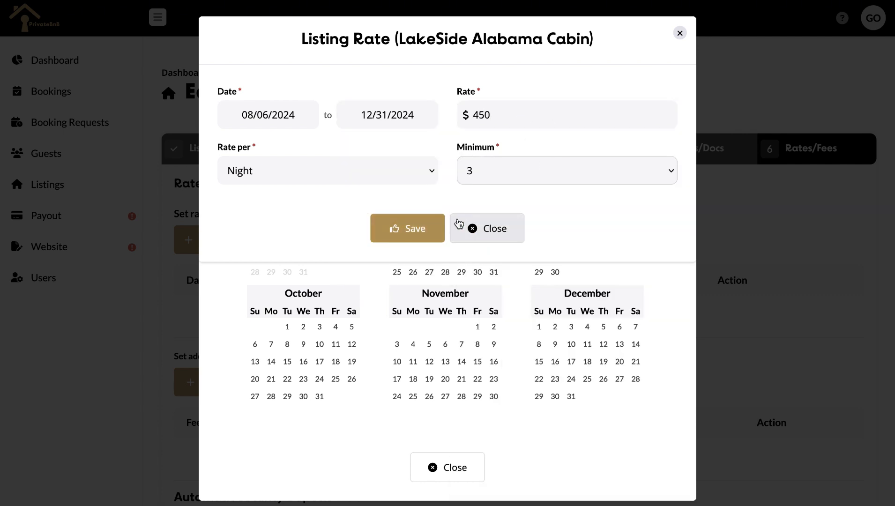
left_click(387, 228)
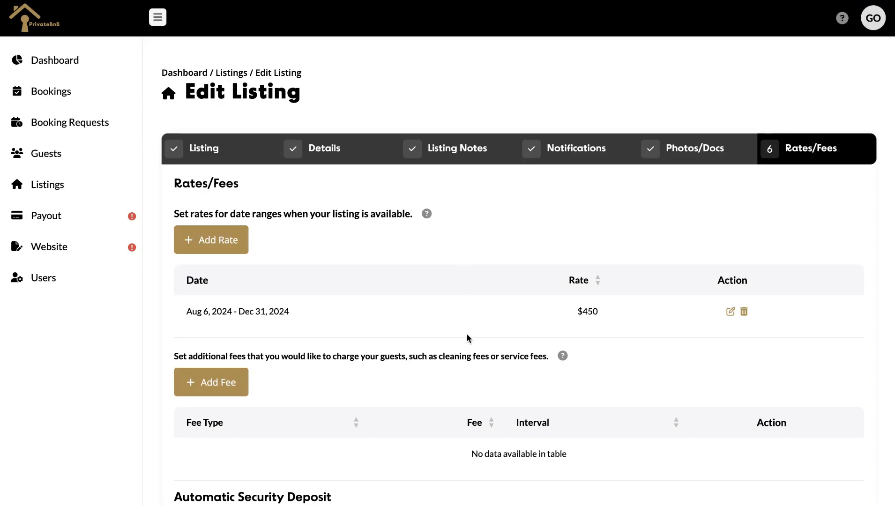
scroll(467, 335, "down", 2)
Add a $100 Caretaker Fee charged Per Reservation and close the fee form
left_click(209, 289)
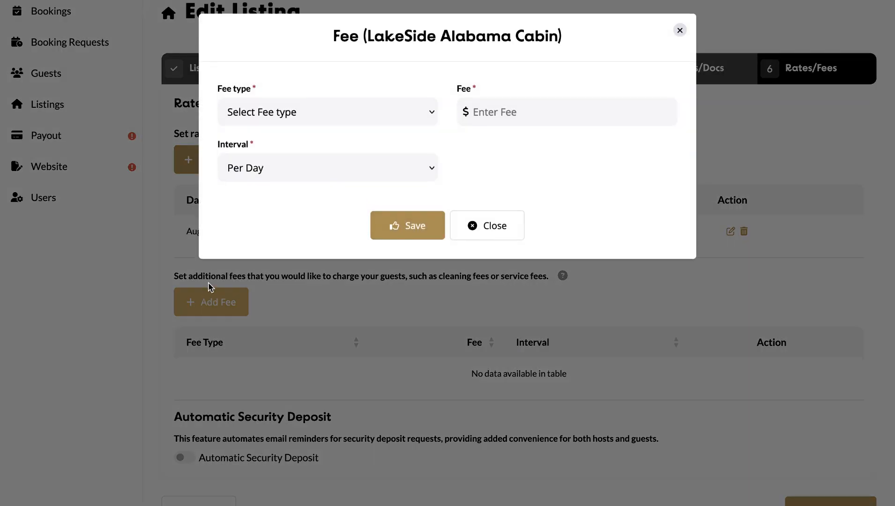
left_click(281, 119)
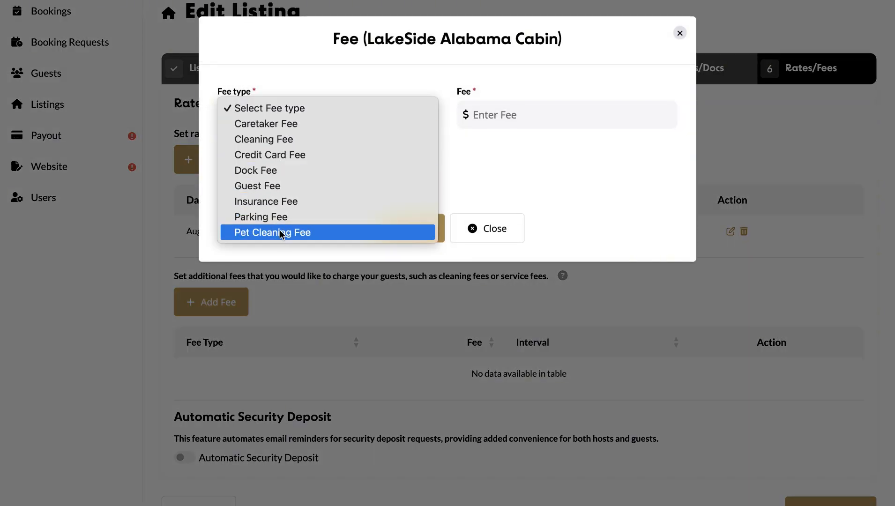
left_click(271, 124)
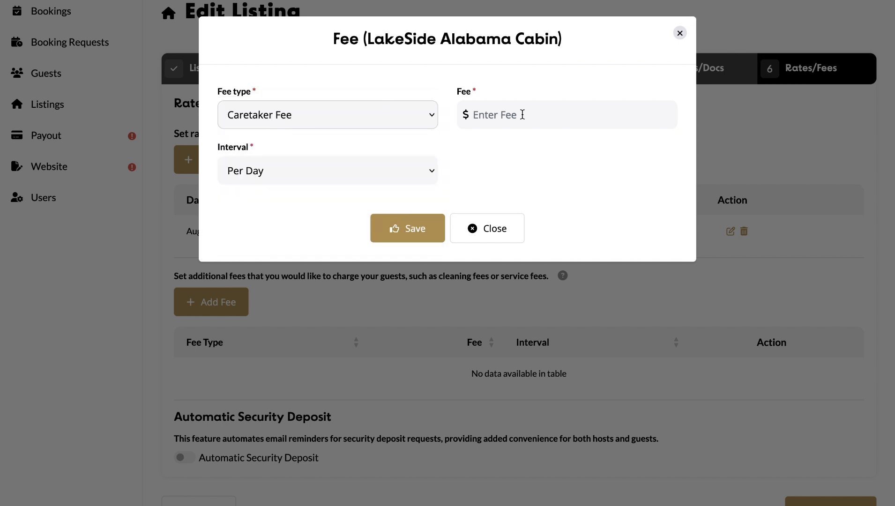
type("100")
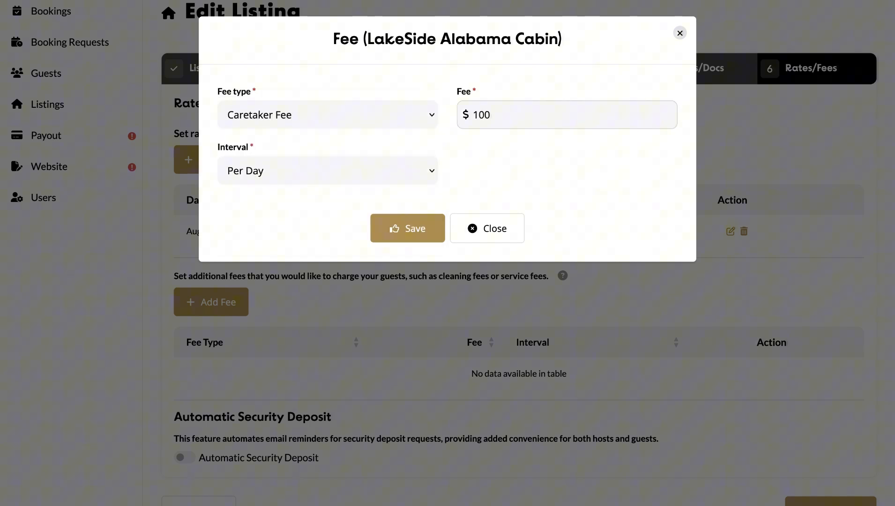
left_click(435, 175)
left_click(413, 179)
left_click(401, 228)
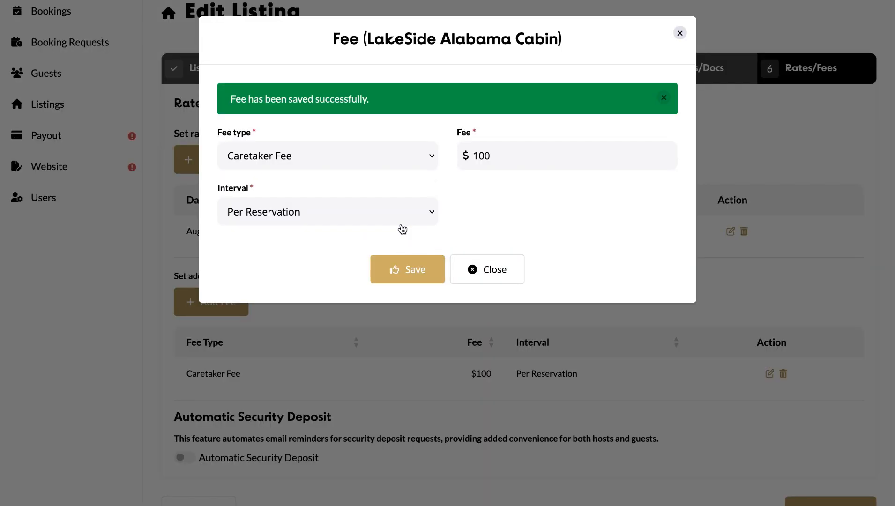
left_click(429, 267)
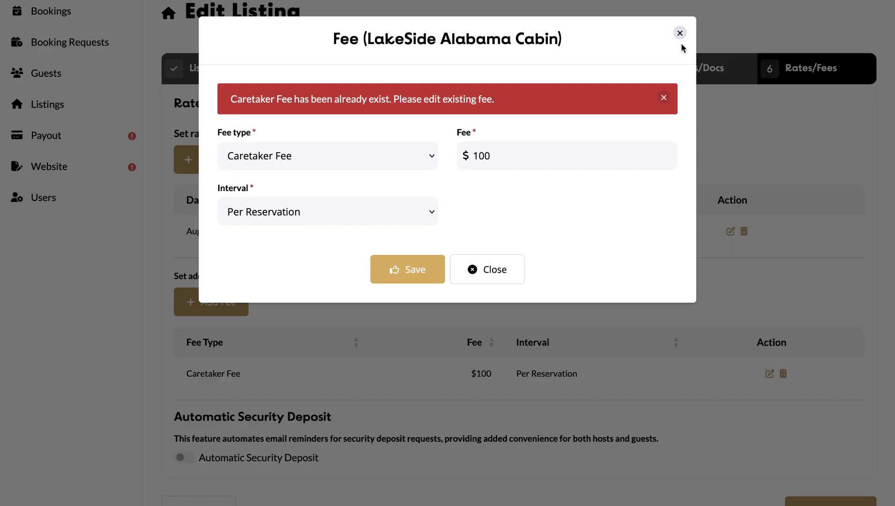
left_click(499, 255)
Enable automatic security deposit requests 7 days before booking with e-transfer payment instructions
scroll(447, 363, "down", 2)
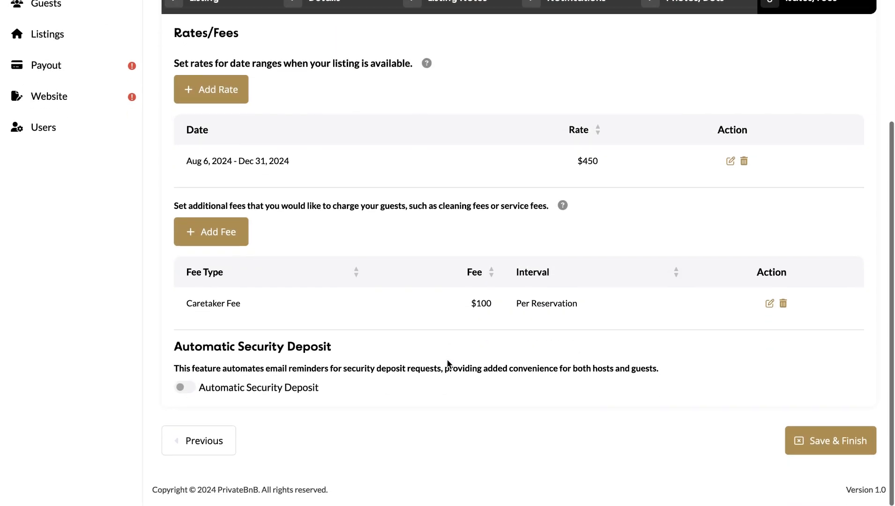
left_click(189, 389)
left_click(352, 107)
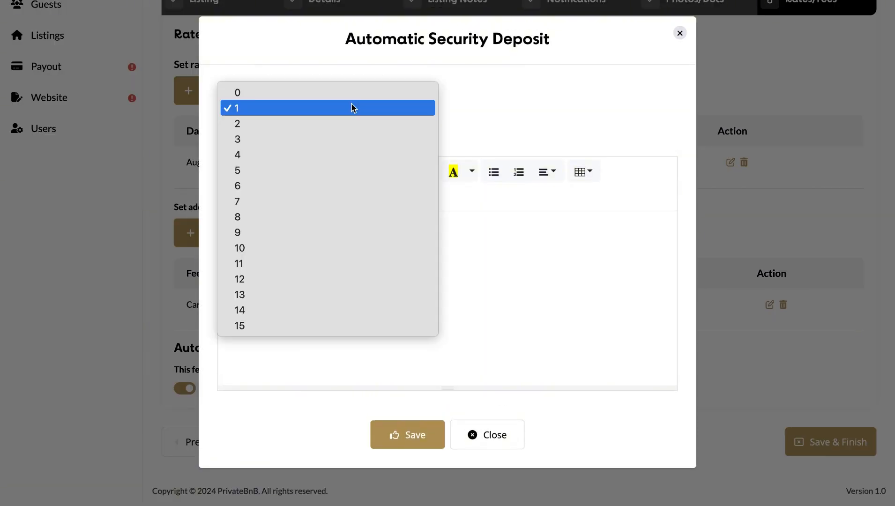
left_click(242, 195)
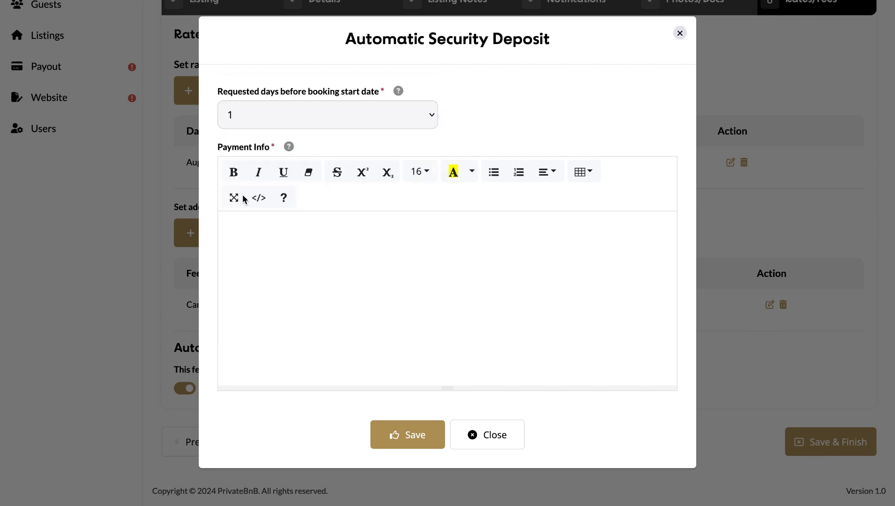
left_click(254, 231)
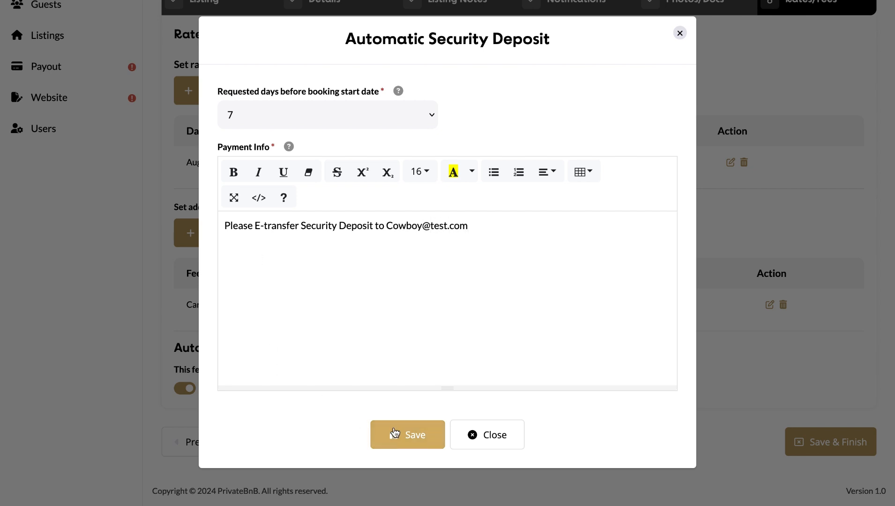
left_click(396, 433)
left_click(483, 467)
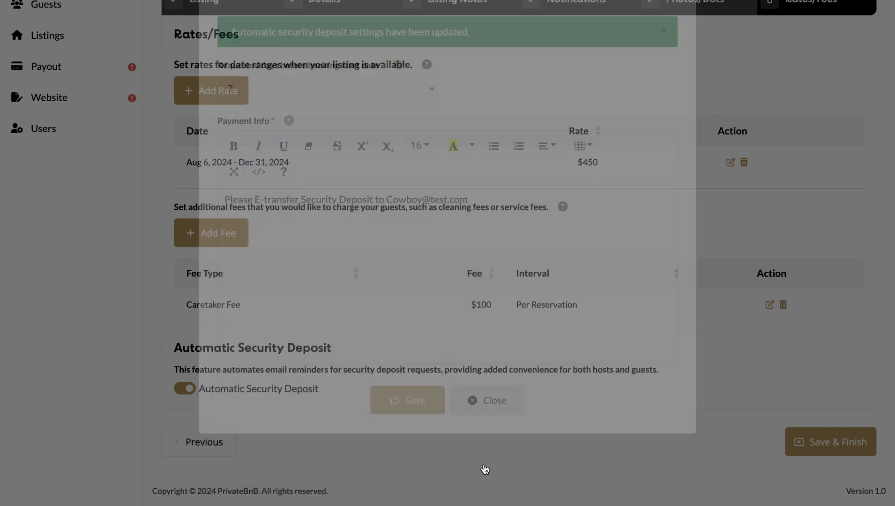
Save and finish the listing, then start the Auto Notifications task from the dashboard checklist
left_click(795, 443)
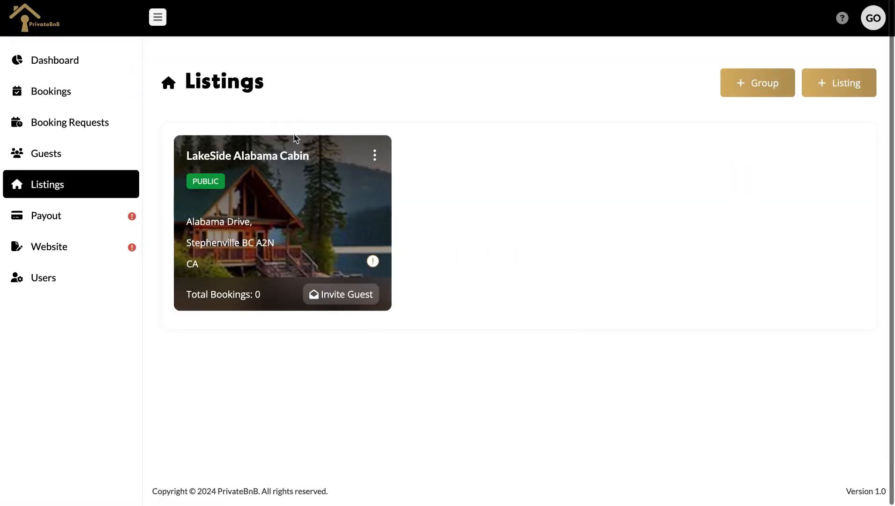
left_click(28, 91)
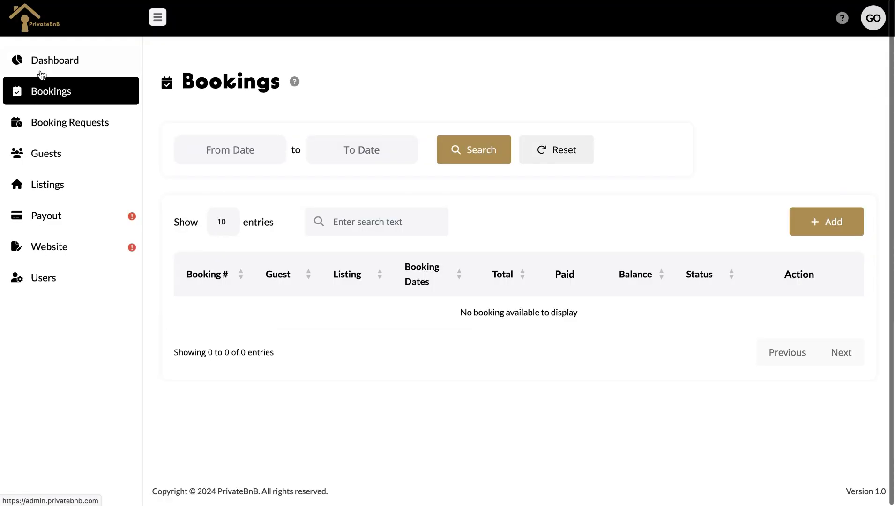
left_click(40, 73)
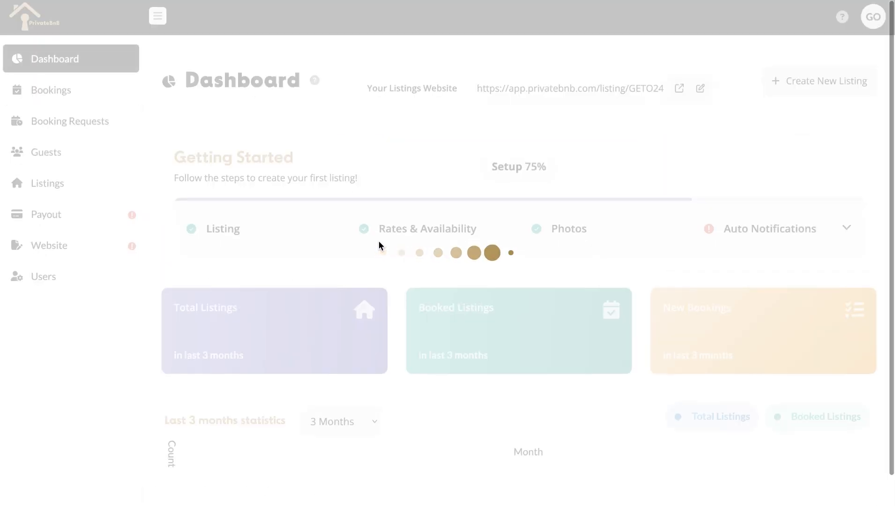
scroll(378, 240, "down", 2)
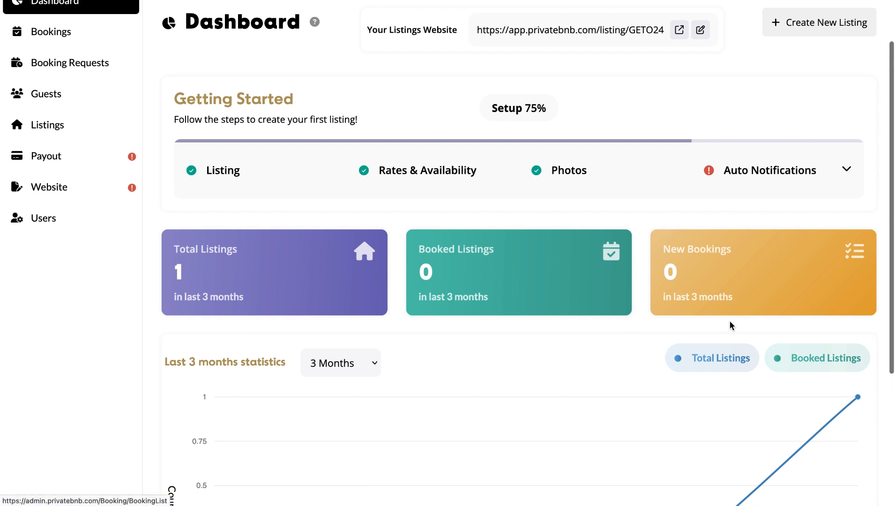
scroll(624, 246, "down", 2)
scroll(624, 246, "up", 1)
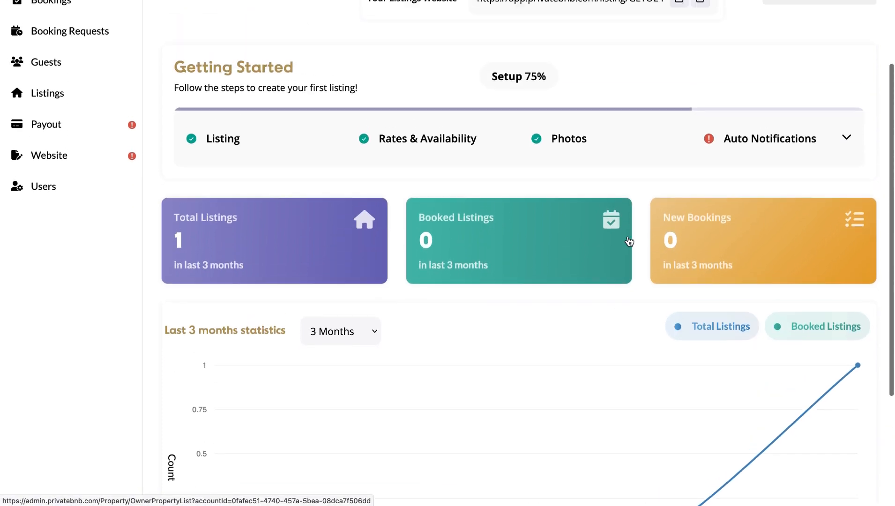
left_click(846, 139)
left_click(776, 257)
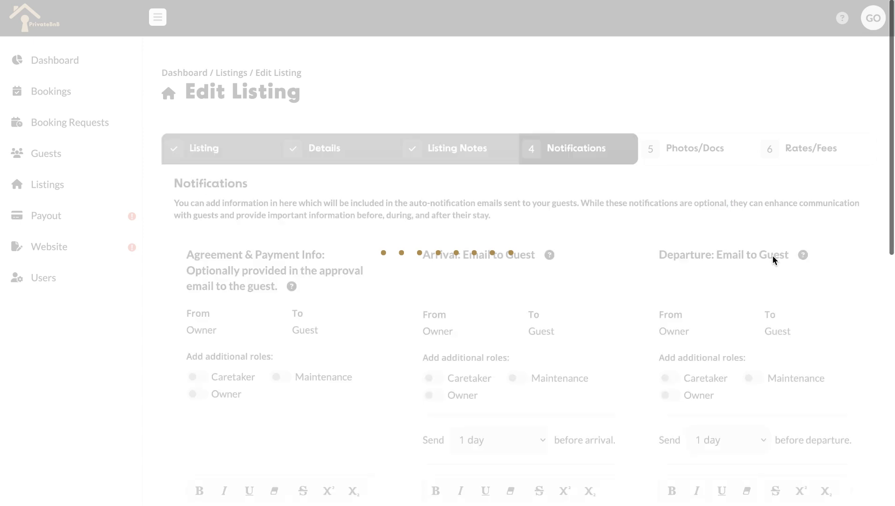
scroll(543, 263, "down", 4)
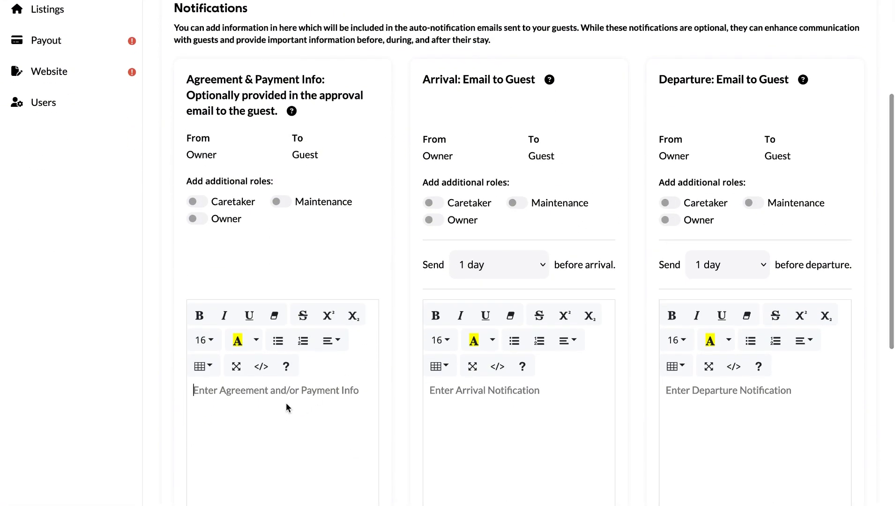
left_click(286, 404)
type("Check out")
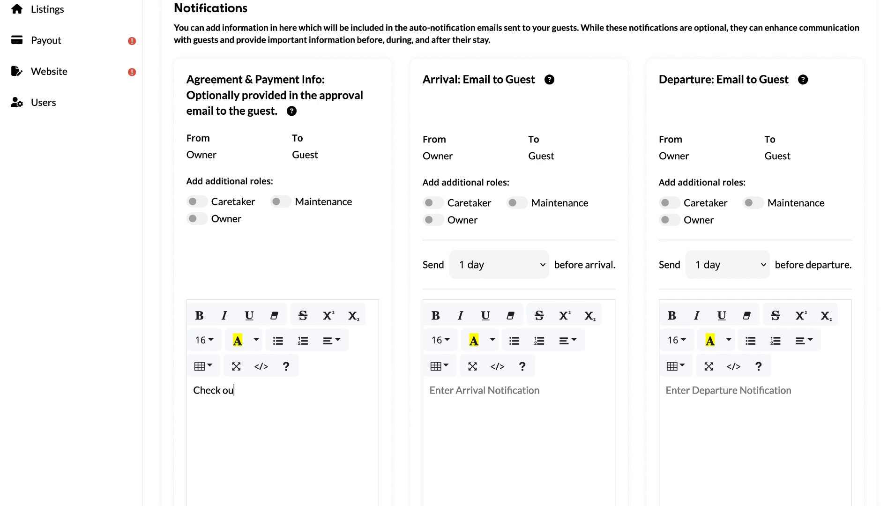
key("BackSpace")
key("BackSpace")
key("BackSpace")
key("BackSpace")
key("BackSpace")
key("BackSpace")
key("BackSpace")
key("BackSpace")
type("By Booking This Plac")
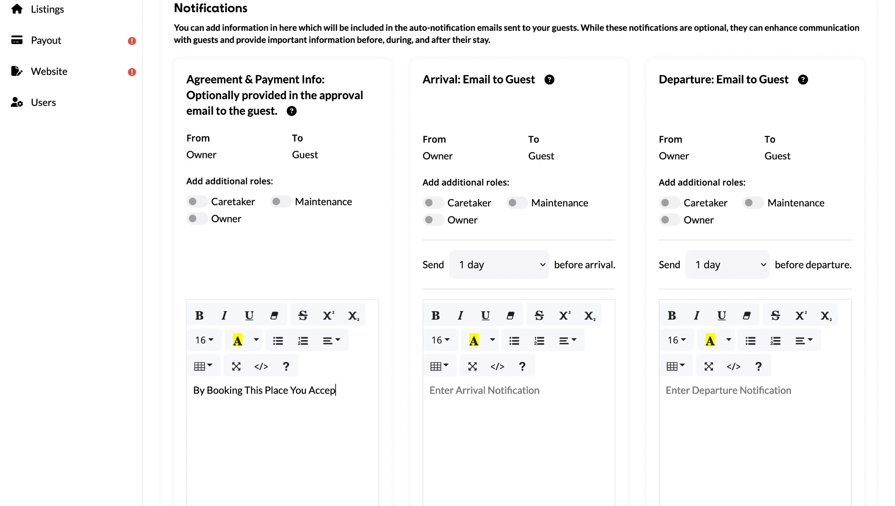
type("Agreement Agreem")
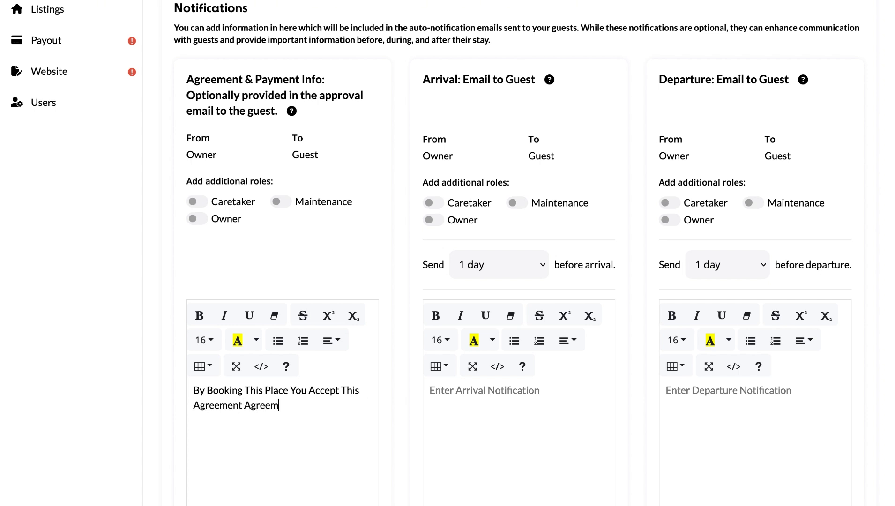
type("ent.com")
left_click(246, 407)
key("Return")
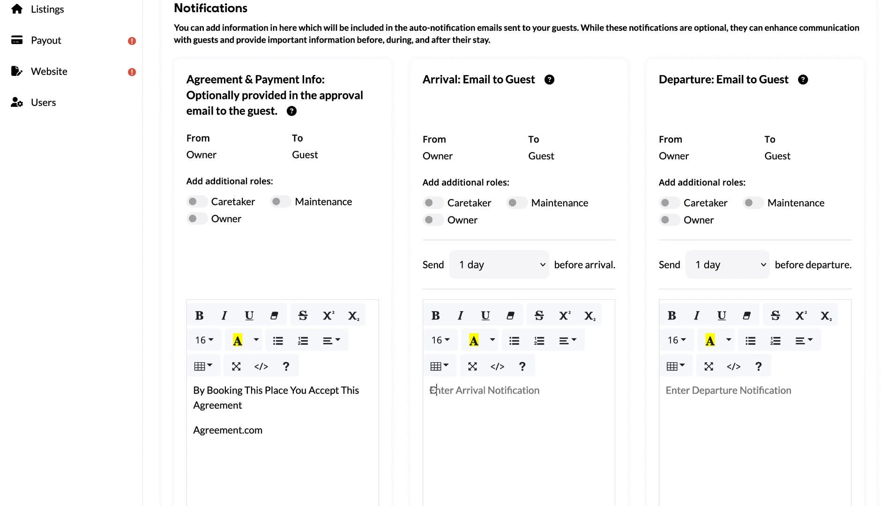
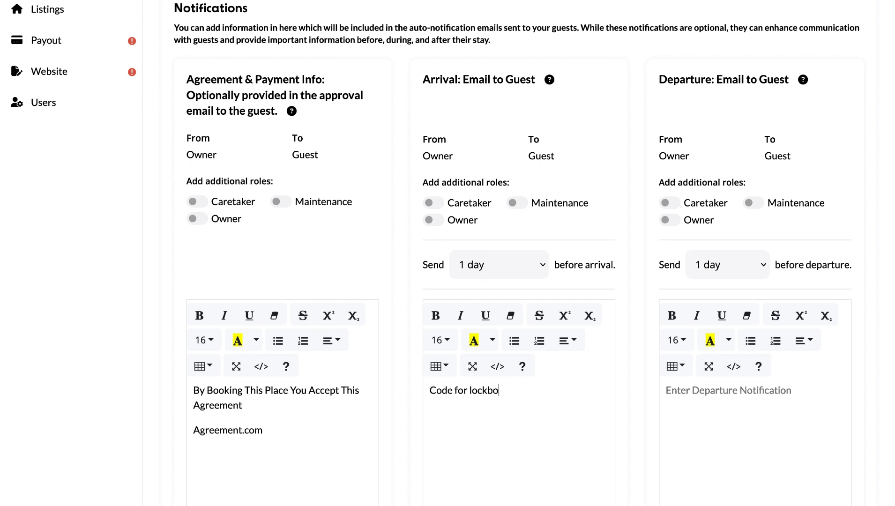
Write the departure note asking guests to put the key in the lockbox and report messes
left_click(685, 405)
type("Pla")
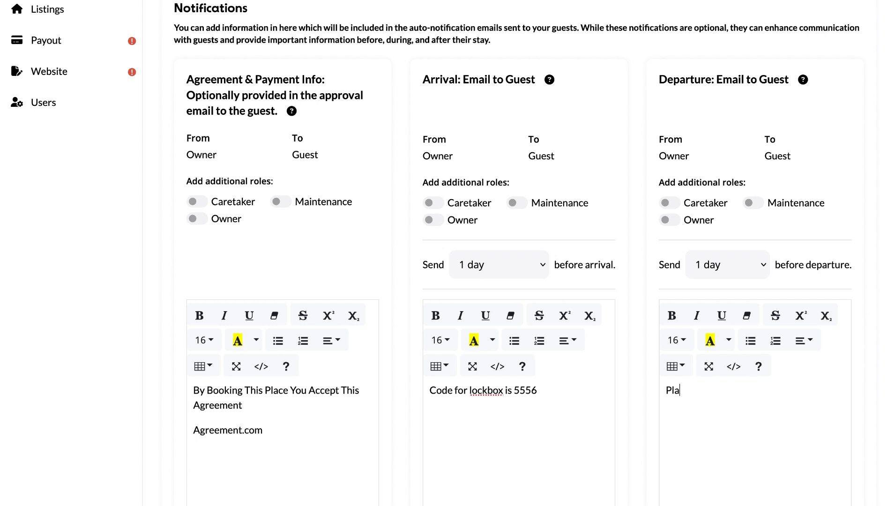
type("se p")
key("BackSpace")
key("BackSpace")
key("BackSpace")
key("BackSpace")
type("ease put key in lock")
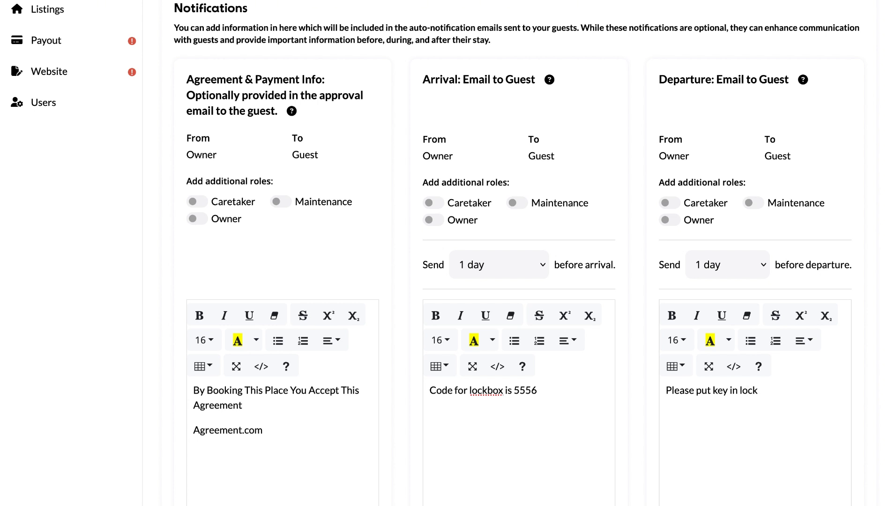
type("box and write a")
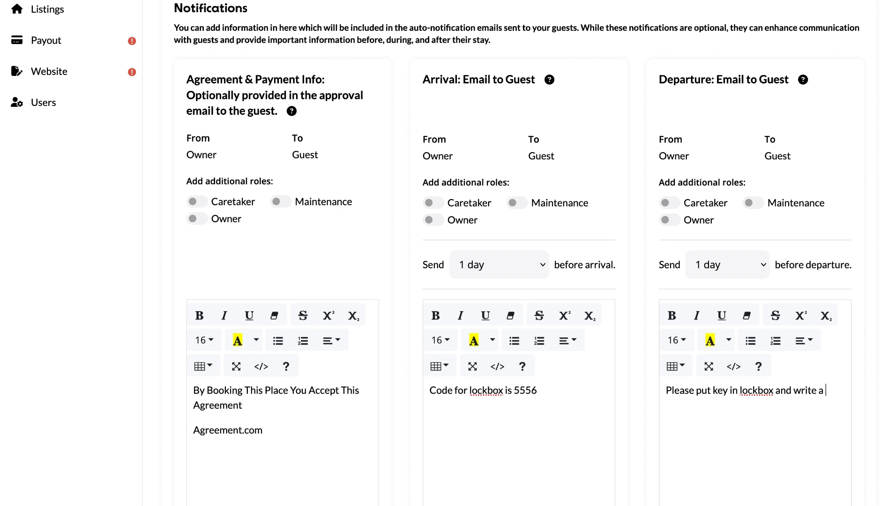
type(" note on what is left a mess for caretaker")
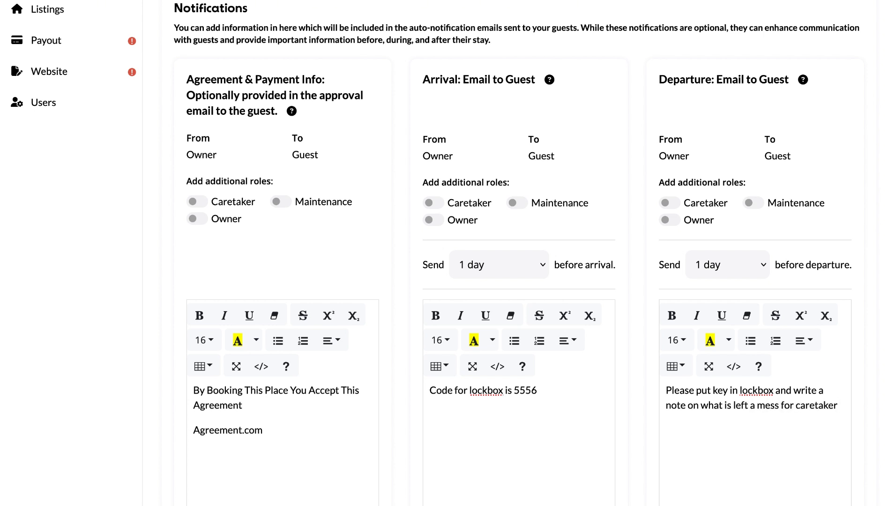
type("/ maintnance")
Copy the departure email to maintenance, caretaker and owner, keep arrival unshared, and save
left_click(753, 203)
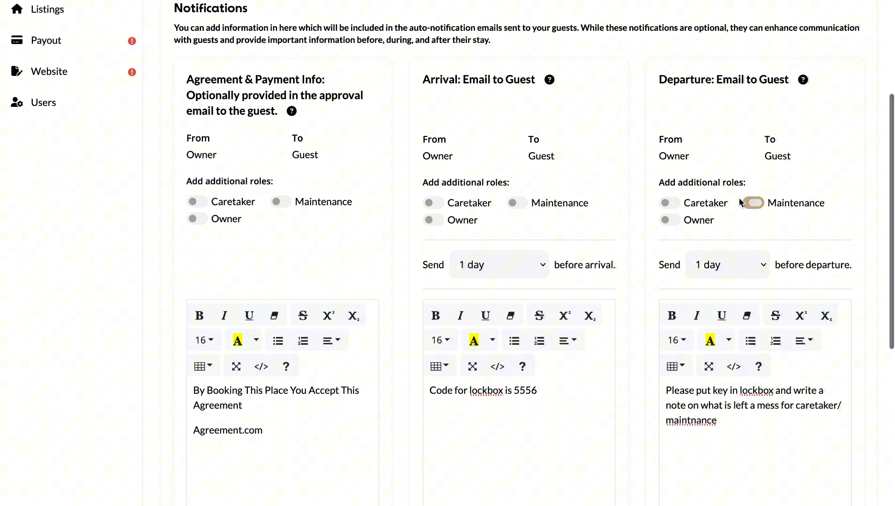
left_click(670, 203)
left_click(670, 220)
left_click(433, 219)
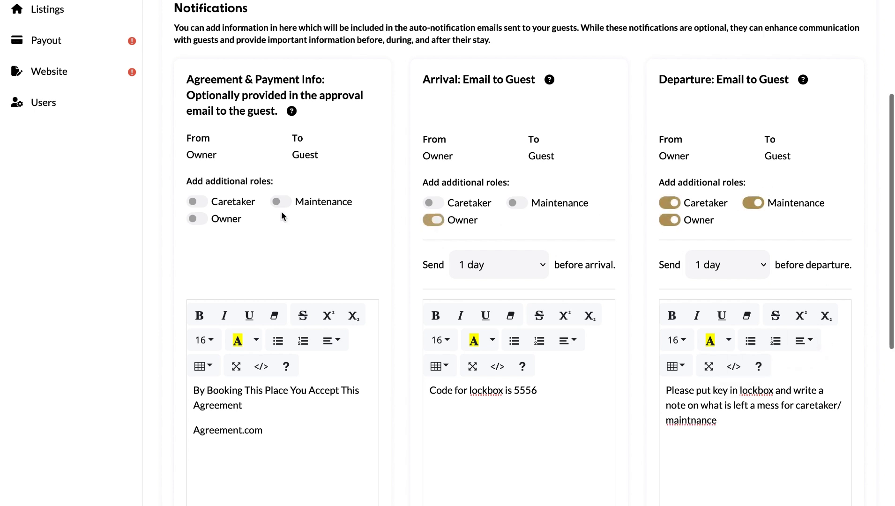
left_click(203, 227)
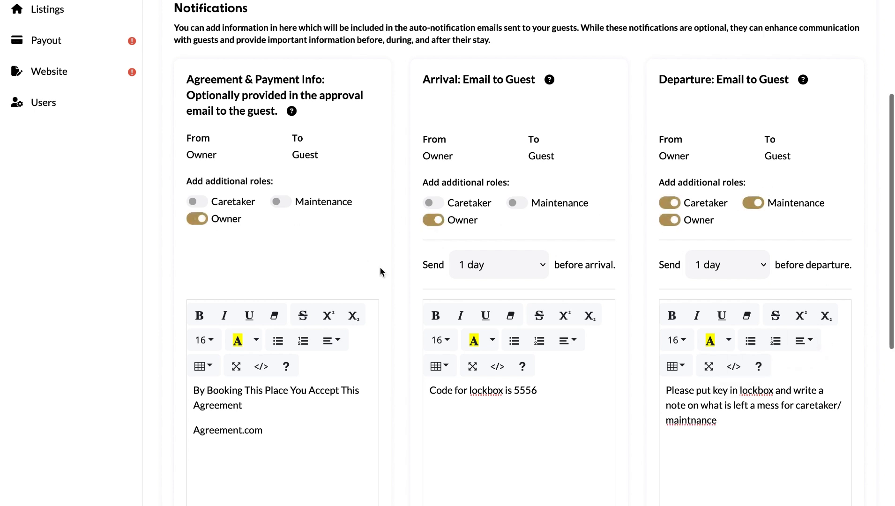
left_click(440, 225)
scroll(452, 228, "down", 1)
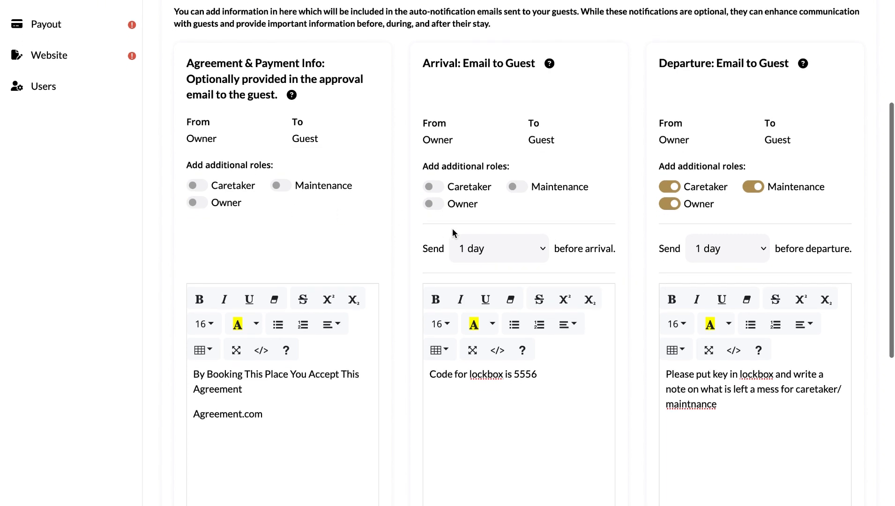
scroll(429, 223, "up", 1)
scroll(429, 220, "down", 6)
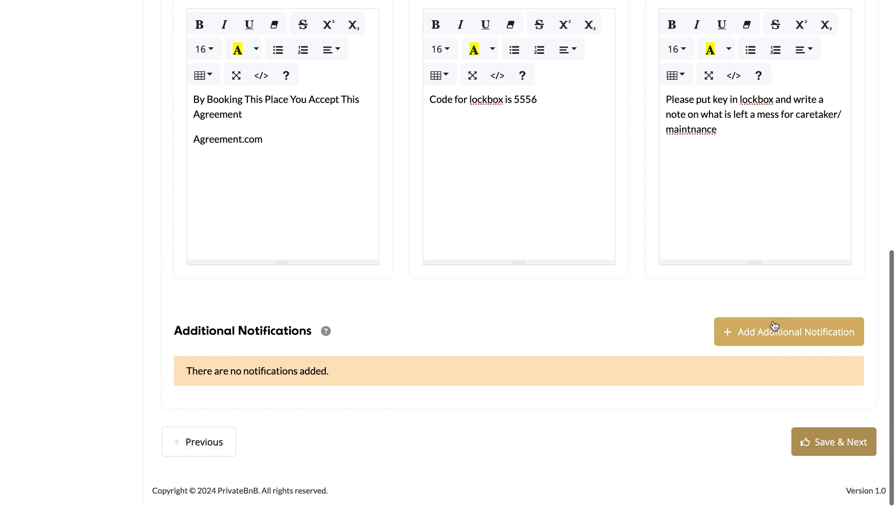
left_click(814, 439)
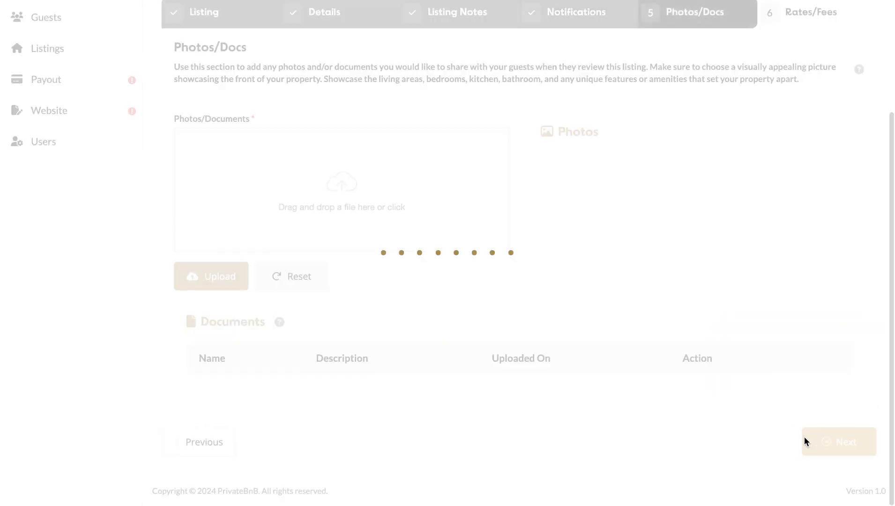
Recheck the $450 rate and Caretaker Fee, save and finish the listing, then view the Dashboard
scroll(512, 304, "up", 3)
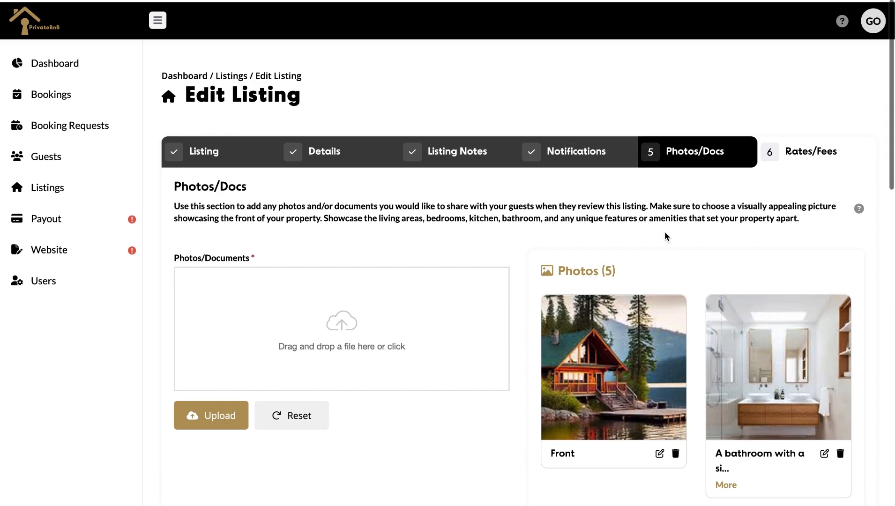
left_click(773, 156)
scroll(705, 271, "down", 4)
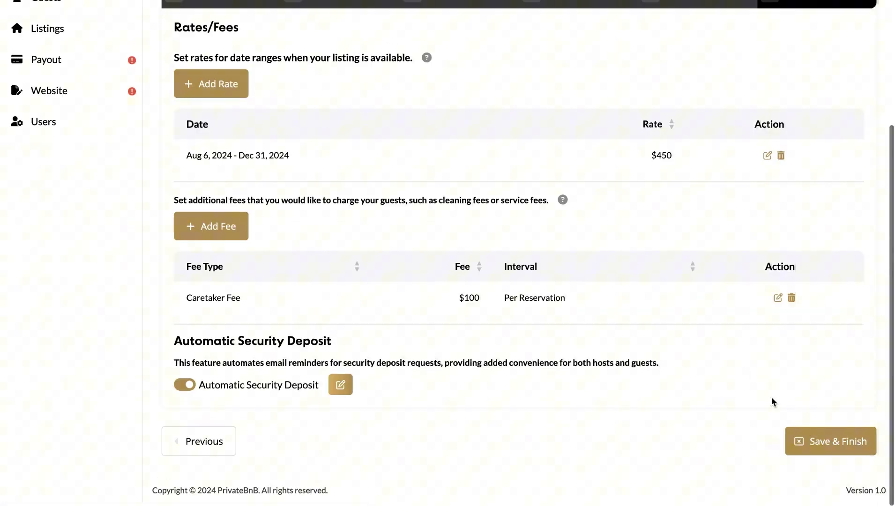
left_click(816, 439)
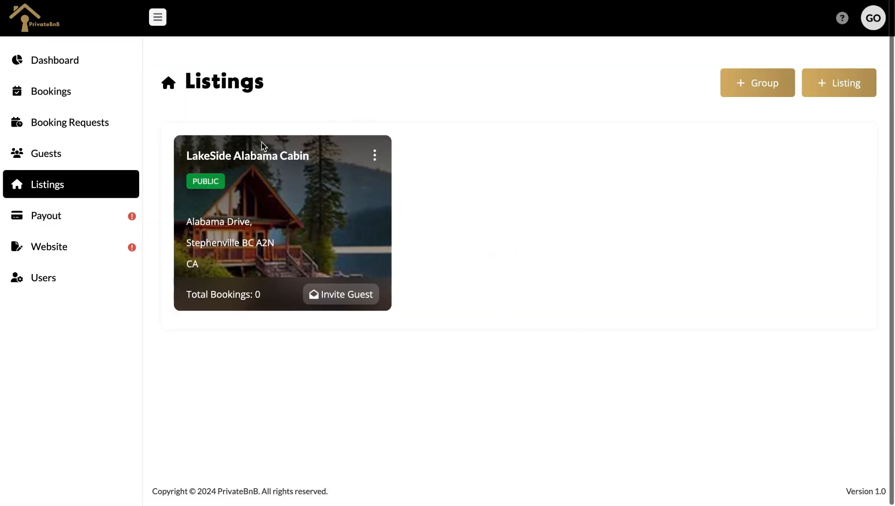
left_click(62, 62)
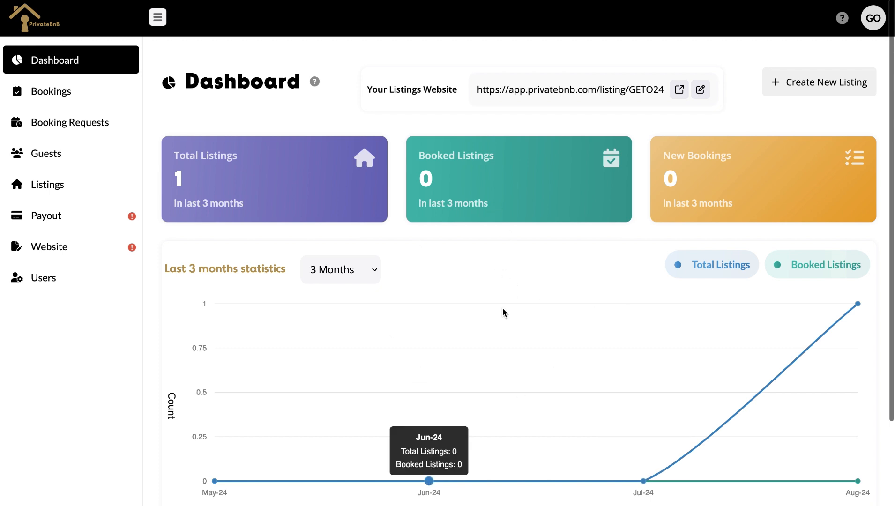
Browse the Bookings, Booking Requests, Guests, Listings, Payout and Website sections
scroll(502, 307, "down", 3)
scroll(502, 308, "up", 3)
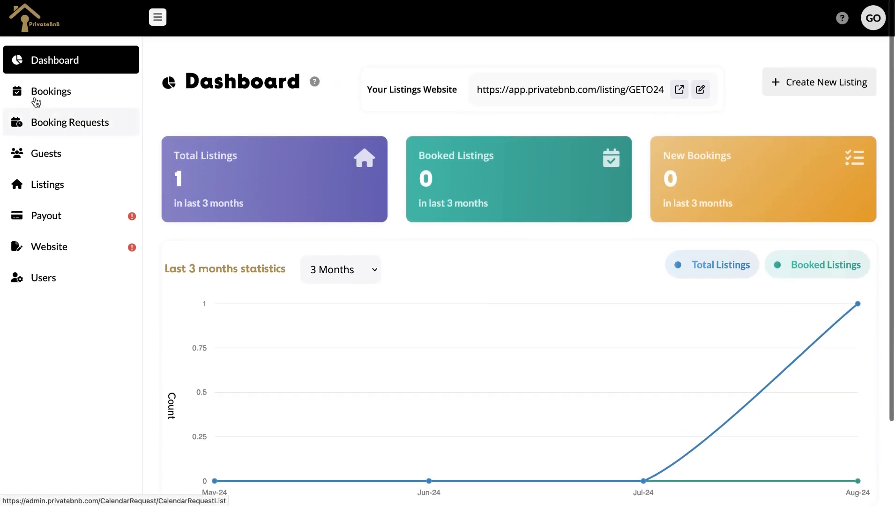
left_click(36, 95)
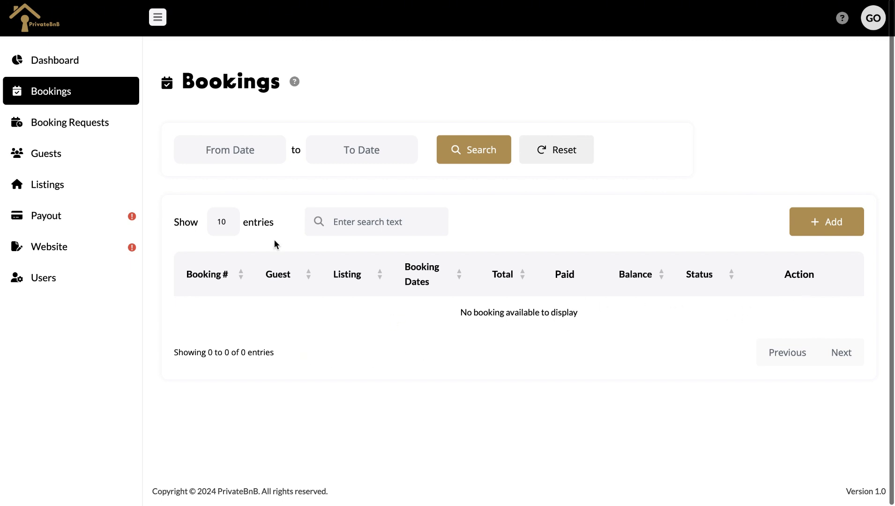
left_click(112, 127)
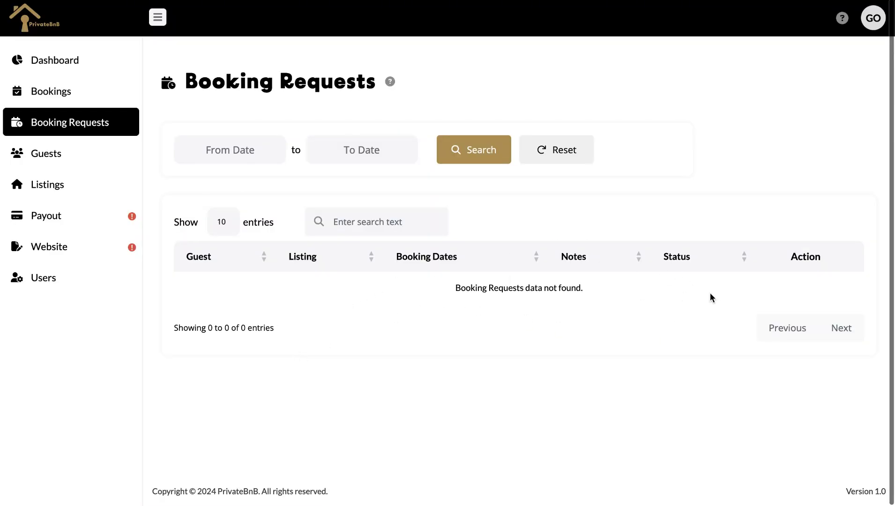
left_click(84, 156)
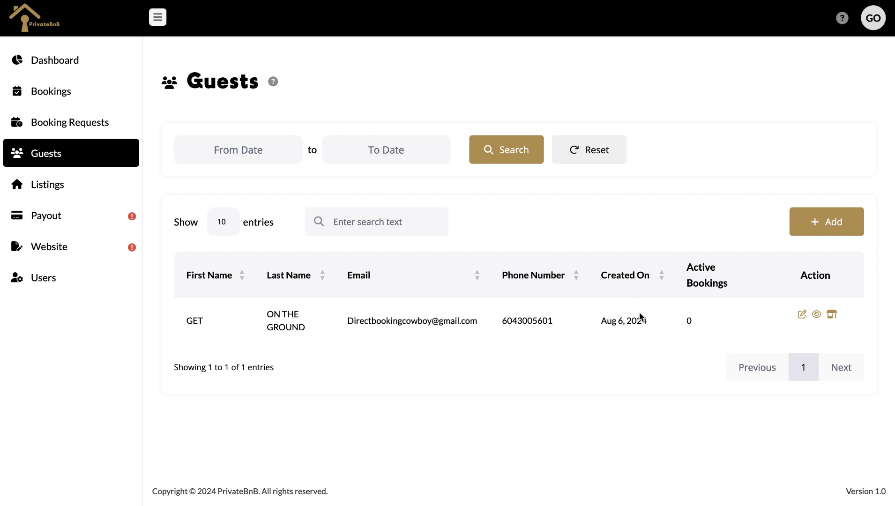
left_click(58, 189)
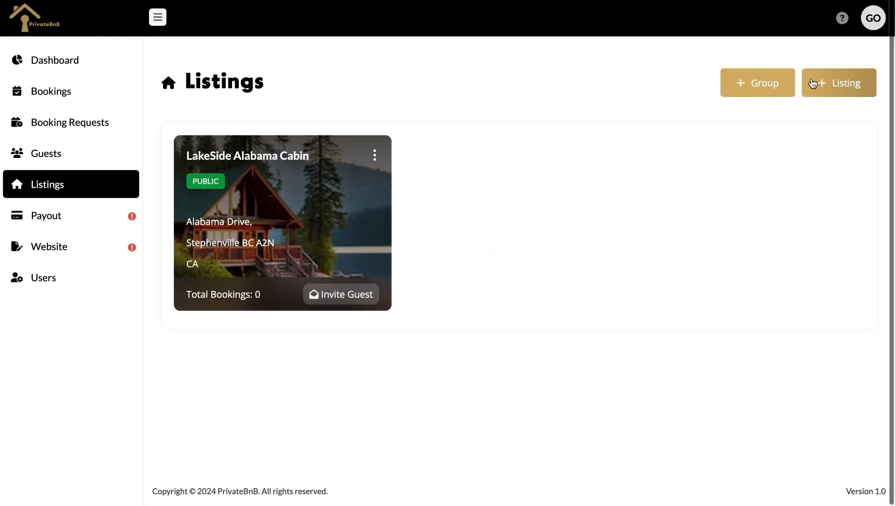
left_click(94, 214)
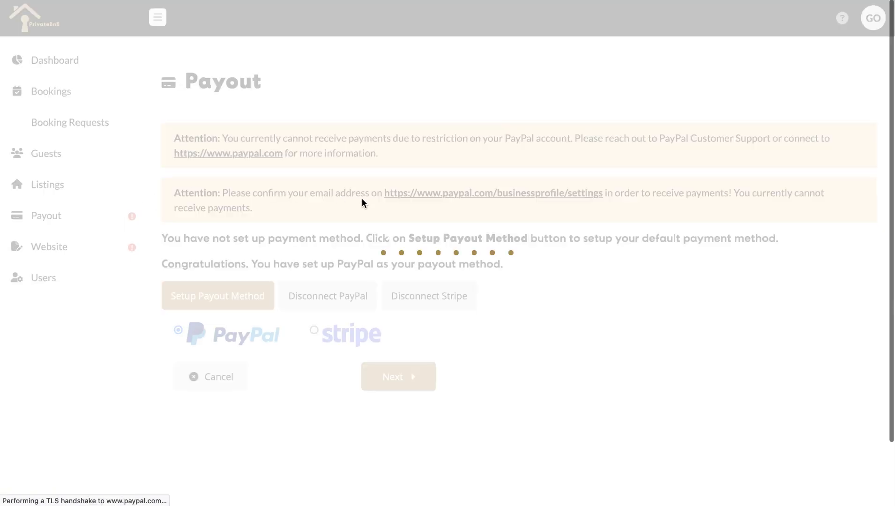
left_click(189, 164)
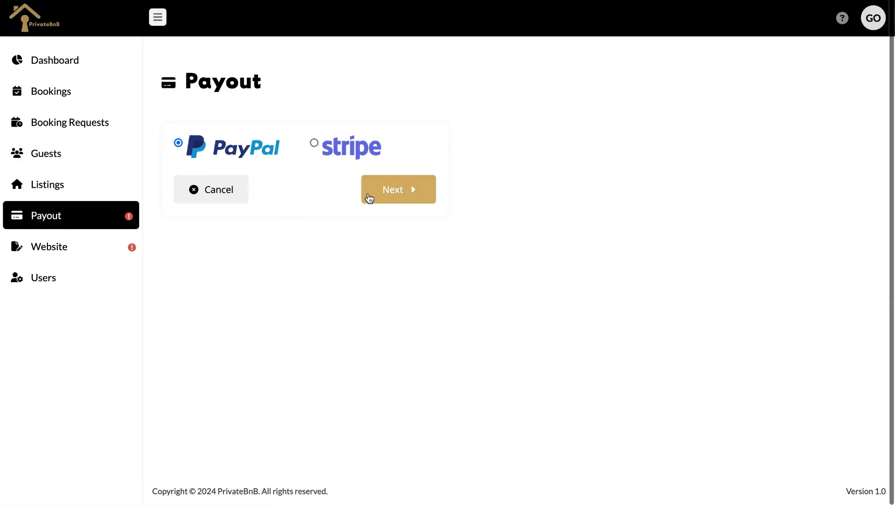
left_click(100, 253)
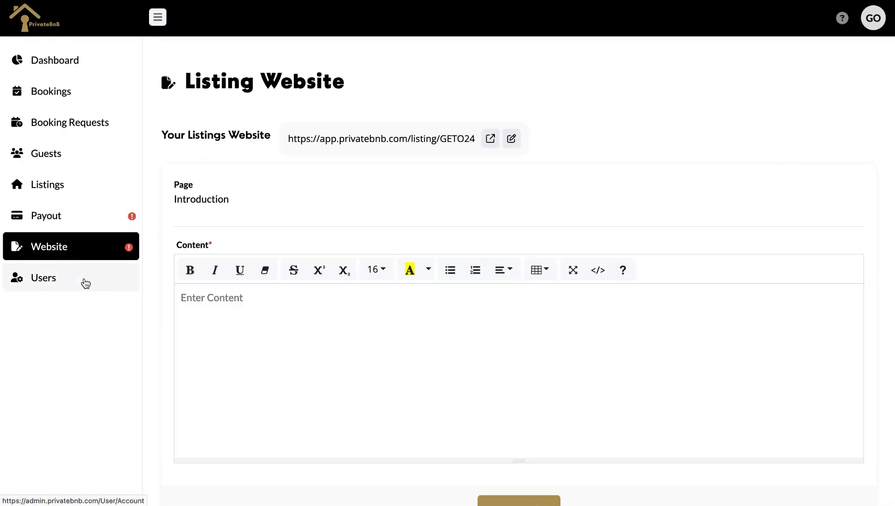
View the Users page and try the Invite Collaborator access levels without sending an invite
left_click(85, 283)
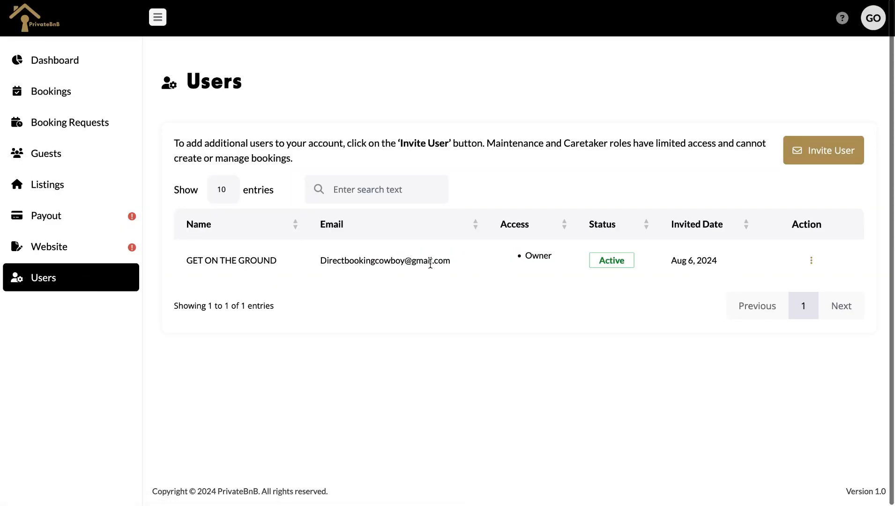
left_click(806, 158)
left_click(447, 117)
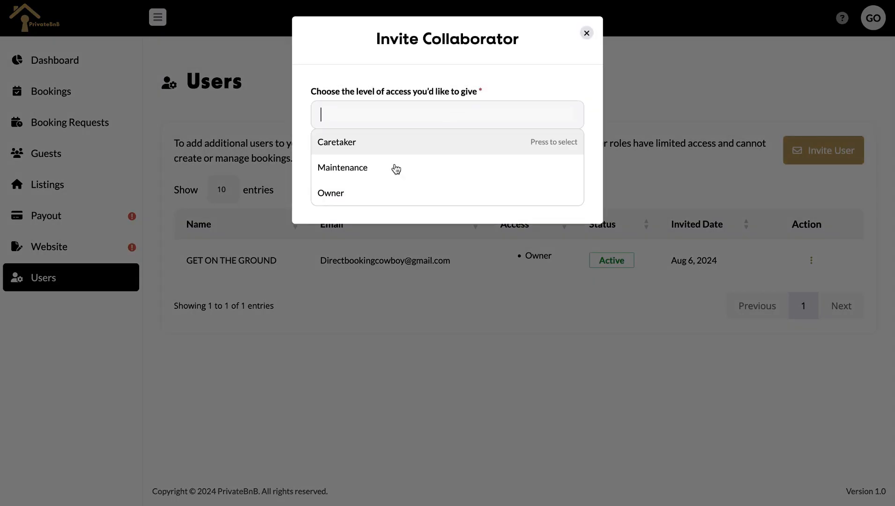
left_click(377, 159)
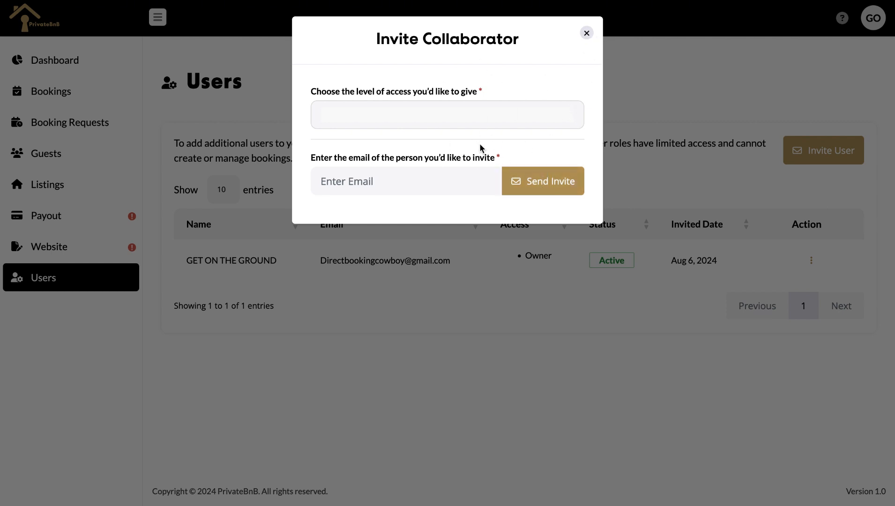
left_click(587, 33)
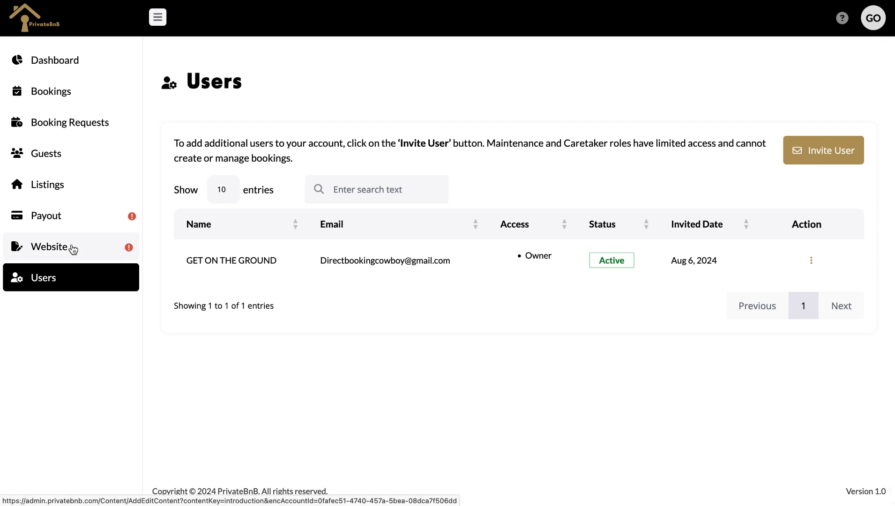
Publish the website introduction 'Welcome to my luxury vacation cabin'
left_click(72, 249)
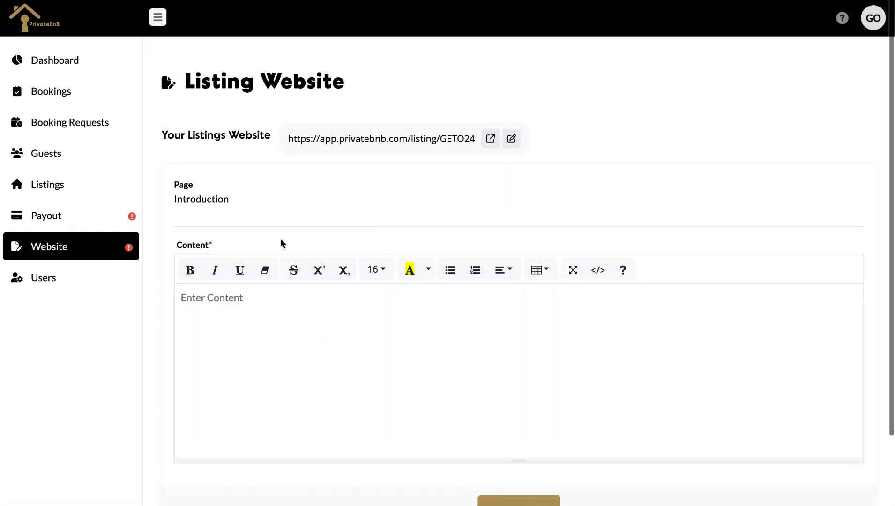
left_click(319, 293)
type("Wel")
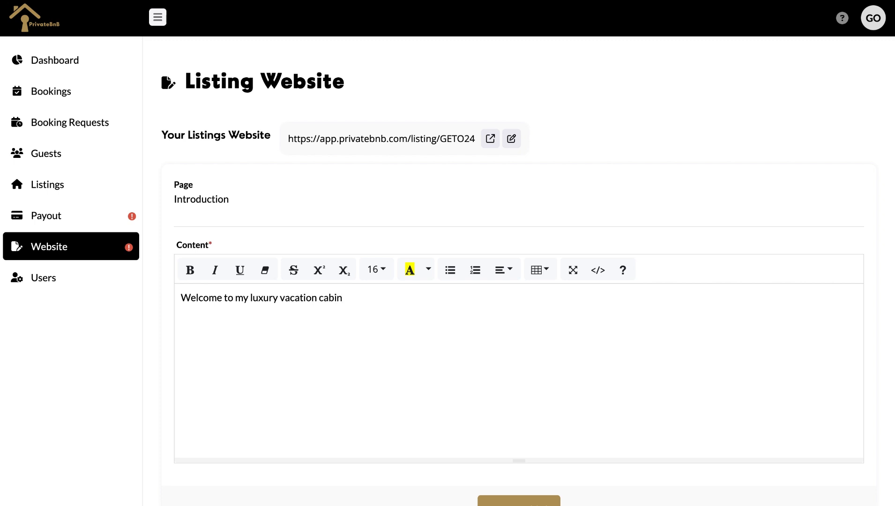
scroll(489, 355, "down", 2)
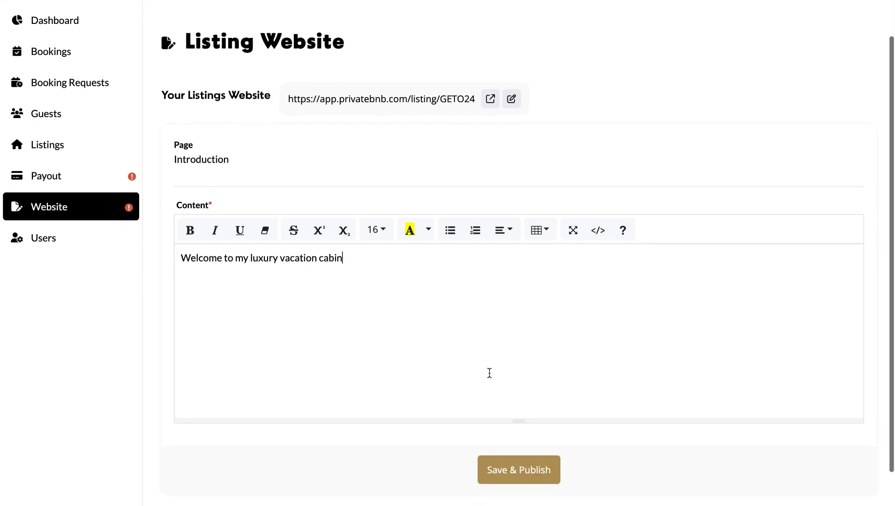
left_click(508, 465)
left_click(449, 130)
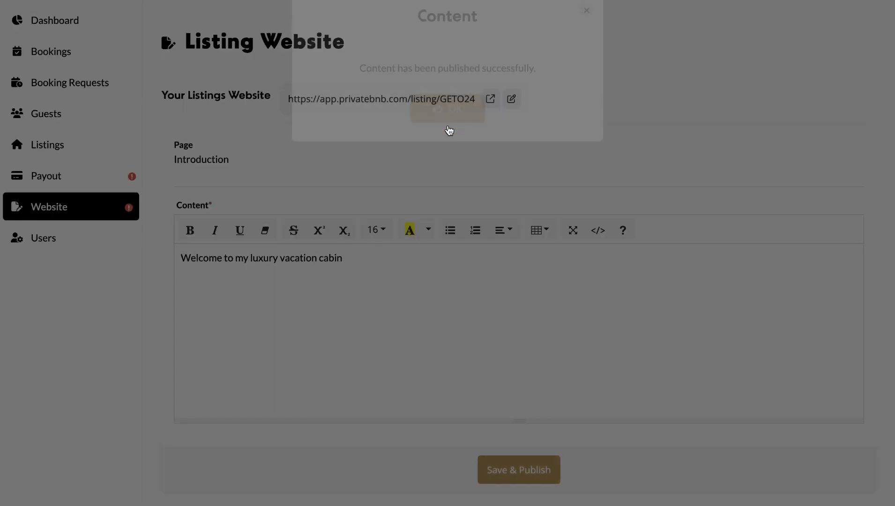
Check the public listing website, then go to the public URL change page
left_click(491, 138)
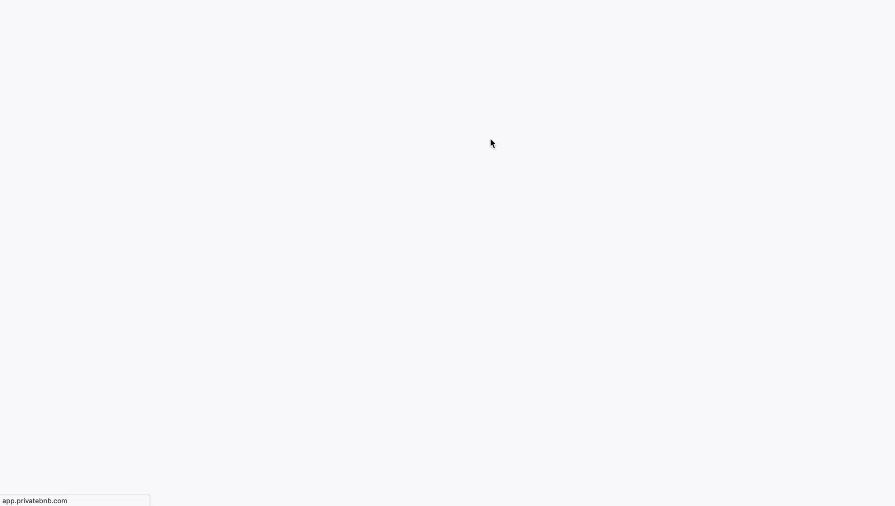
left_click(57, 1)
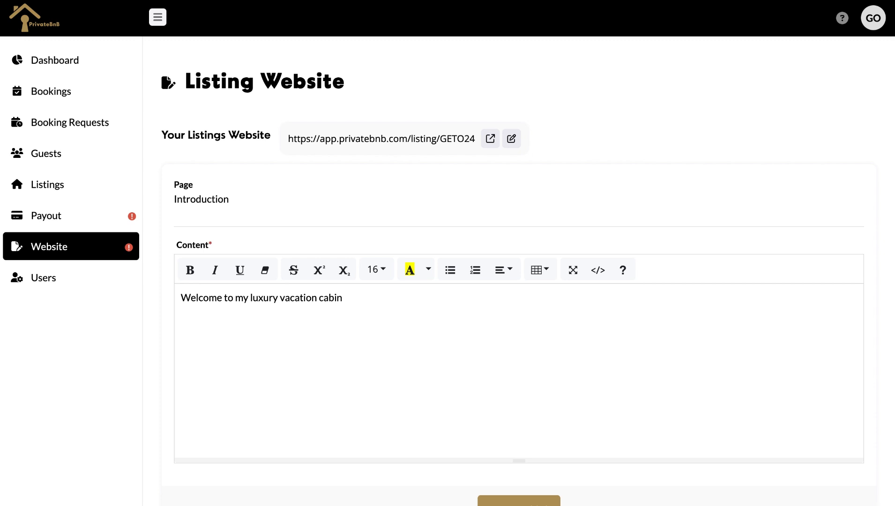
left_click(512, 139)
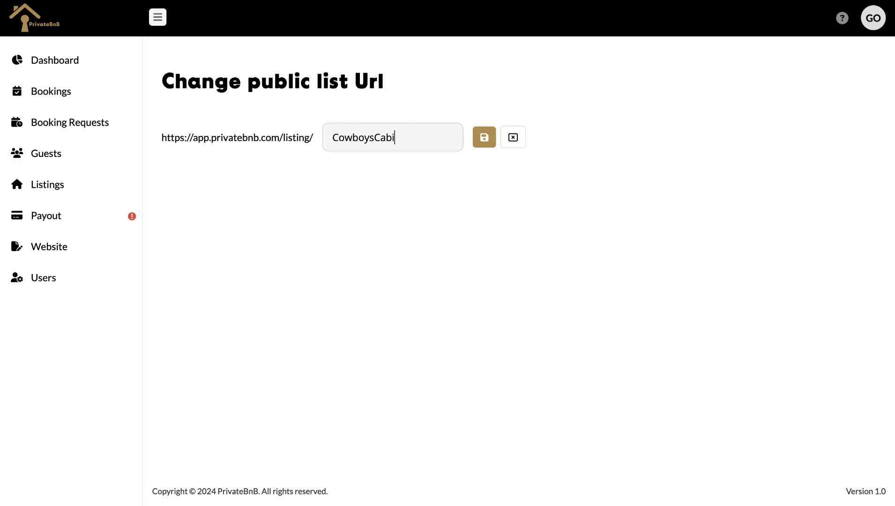
Save CowboysCabins as the listing's new public URL
left_click(484, 143)
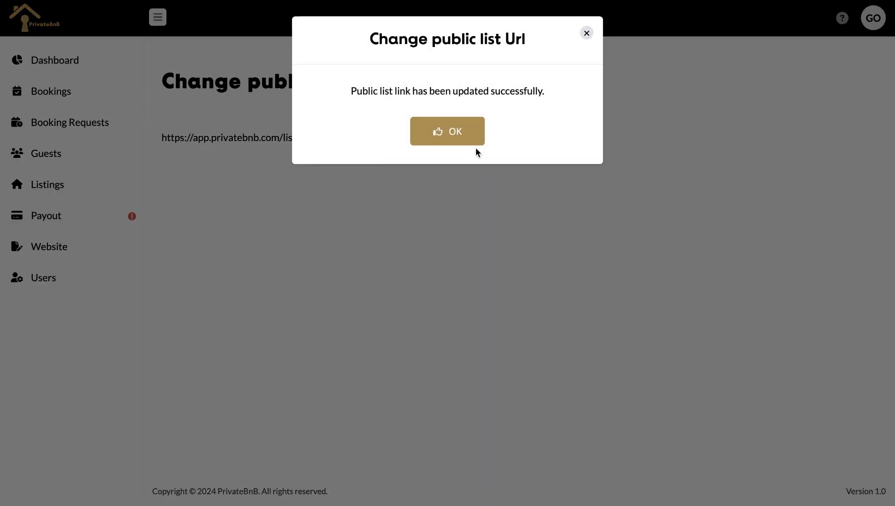
left_click(469, 140)
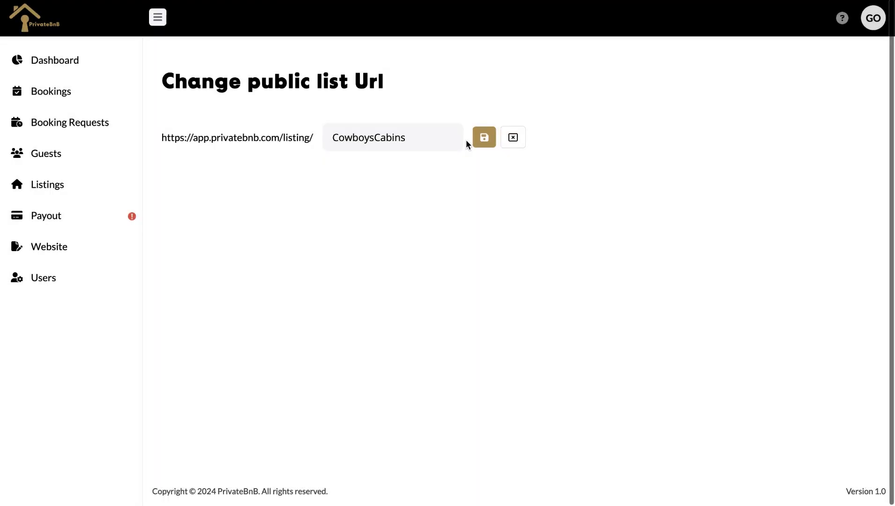
left_click(514, 140)
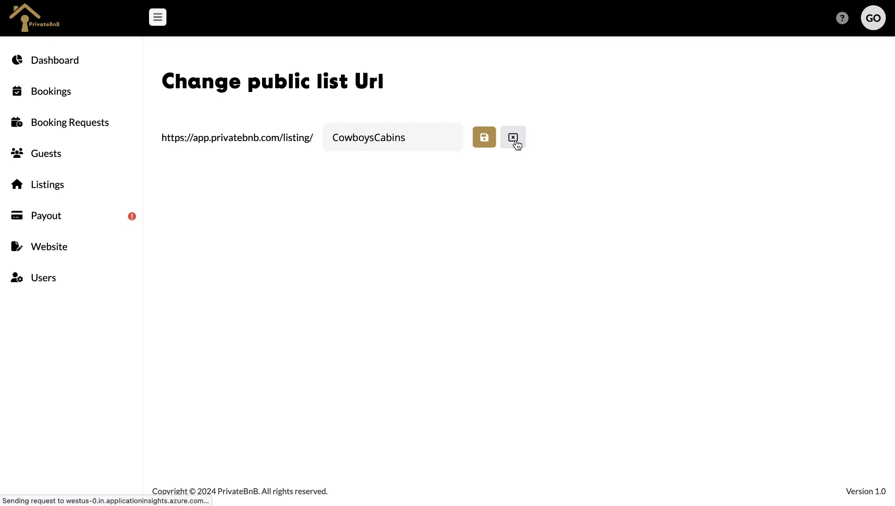
Open the public listing website at /listing/CowboysCabins
left_click(61, 218)
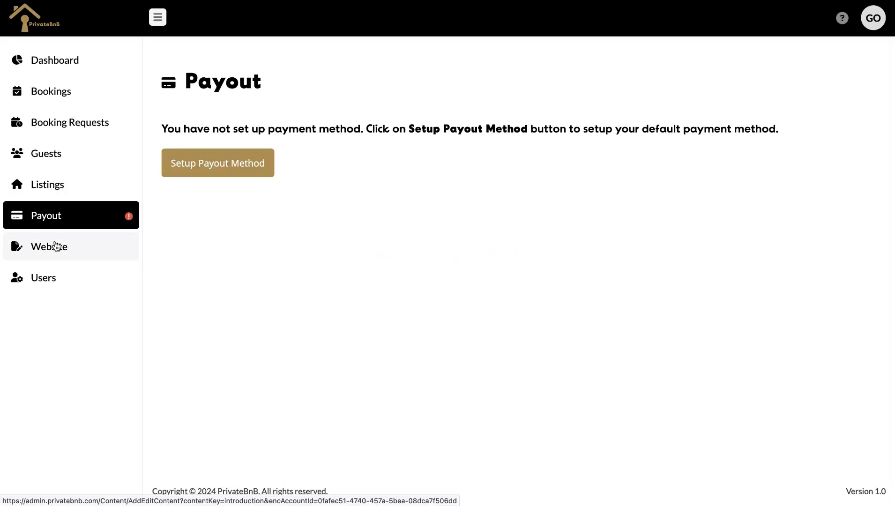
left_click(56, 246)
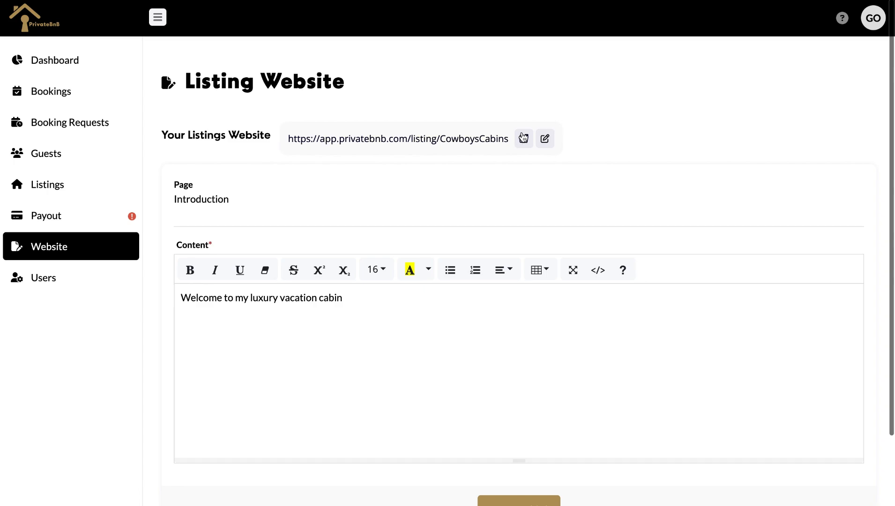
left_click(523, 138)
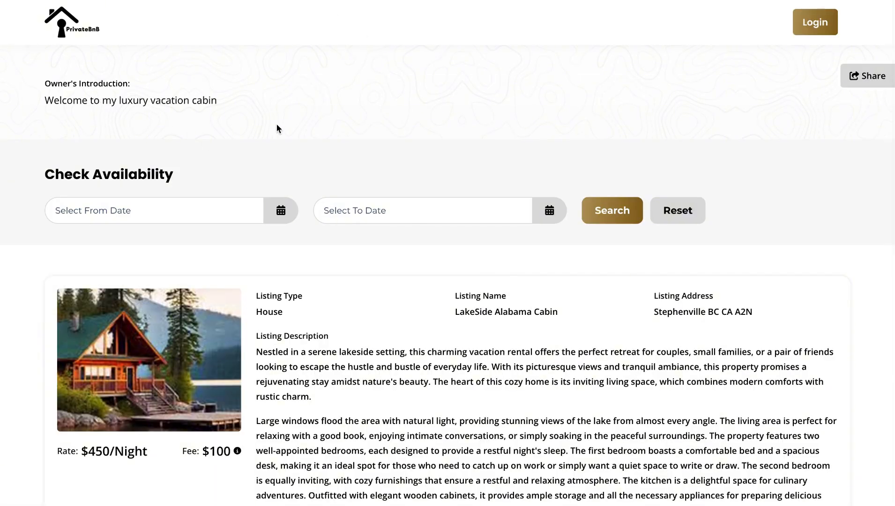
Open the LakeSide Alabama Cabin details page and browse the listing photos
scroll(277, 127, "down", 3)
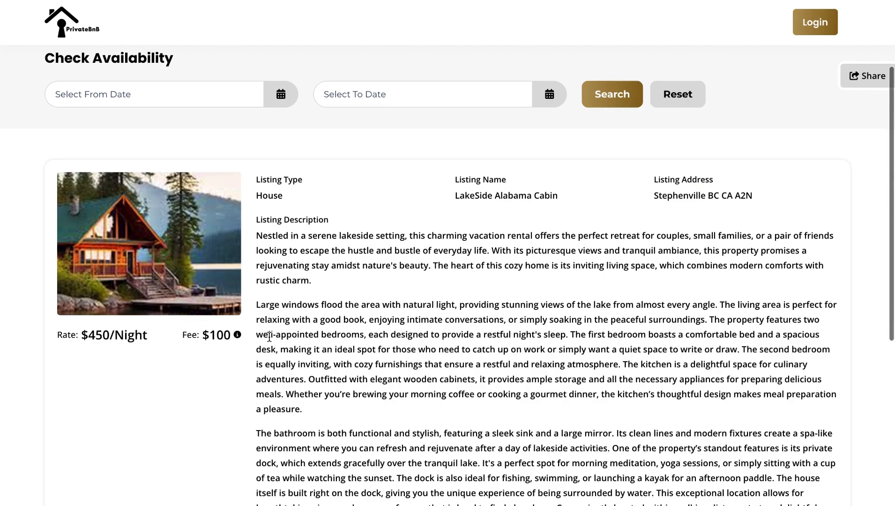
scroll(270, 336, "down", 3)
scroll(419, 457, "down", 3)
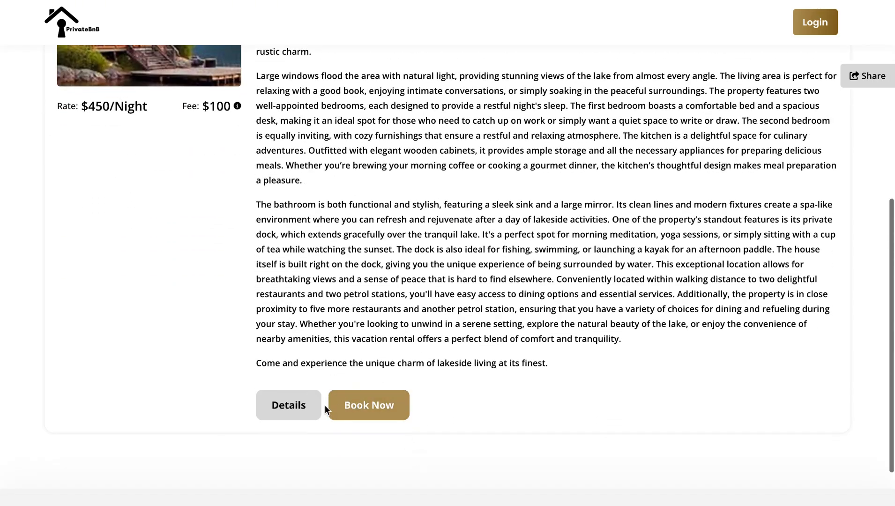
left_click(289, 406)
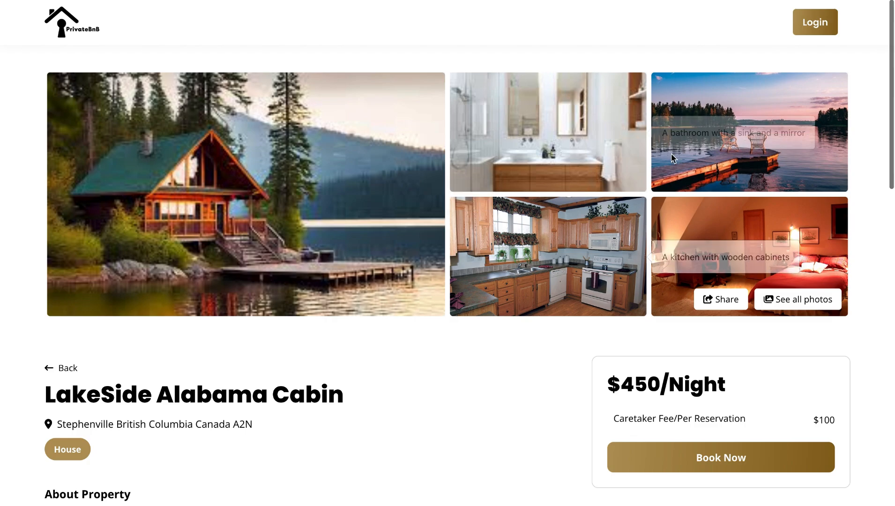
left_click(779, 295)
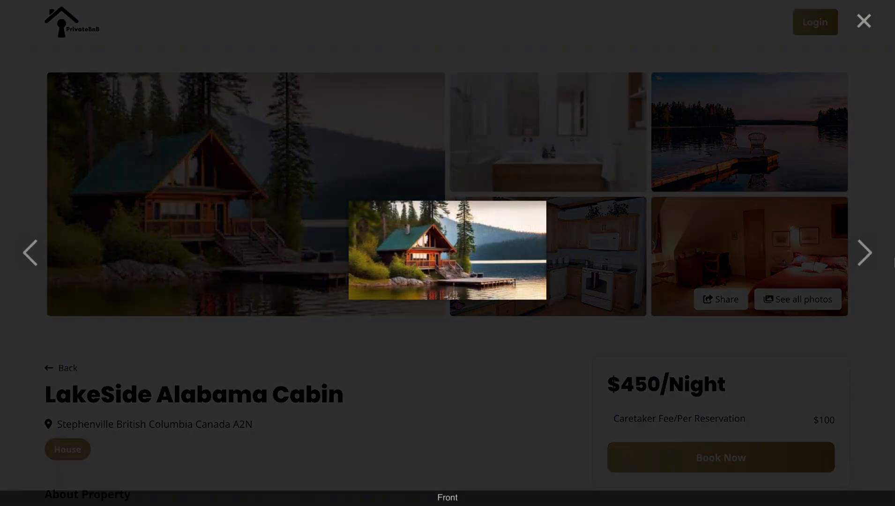
left_click(871, 251)
left_click(871, 251)
left_click(872, 251)
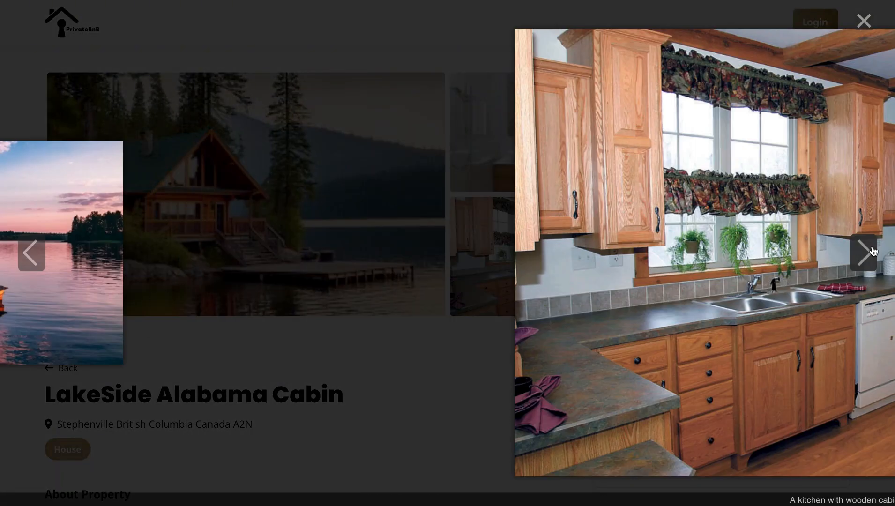
left_click(863, 23)
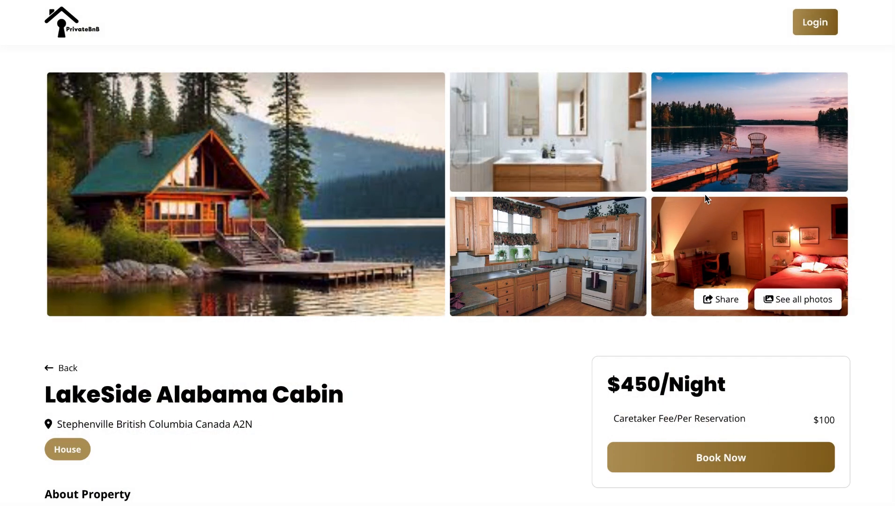
Review the $450/night rate and $100 caretaker fee, then try the booking calendar from August 8
scroll(607, 264, "down", 2)
scroll(626, 242, "down", 2)
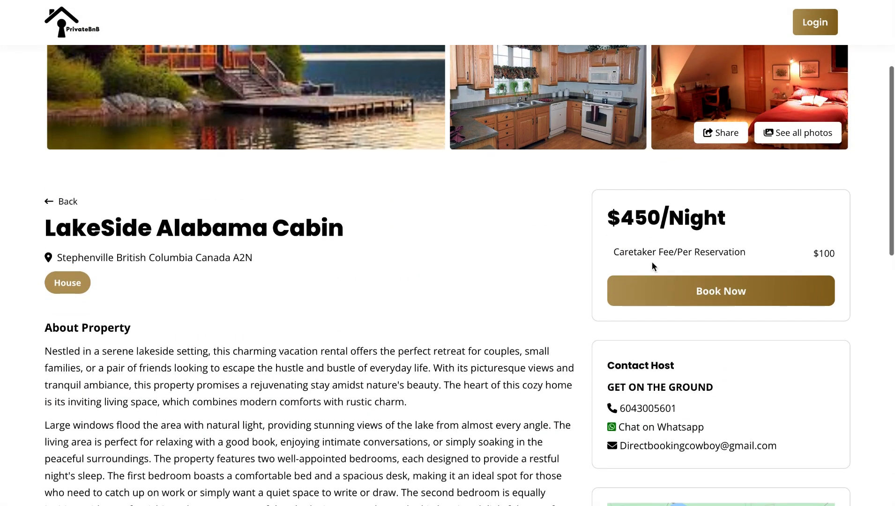
scroll(665, 349, "down", 2)
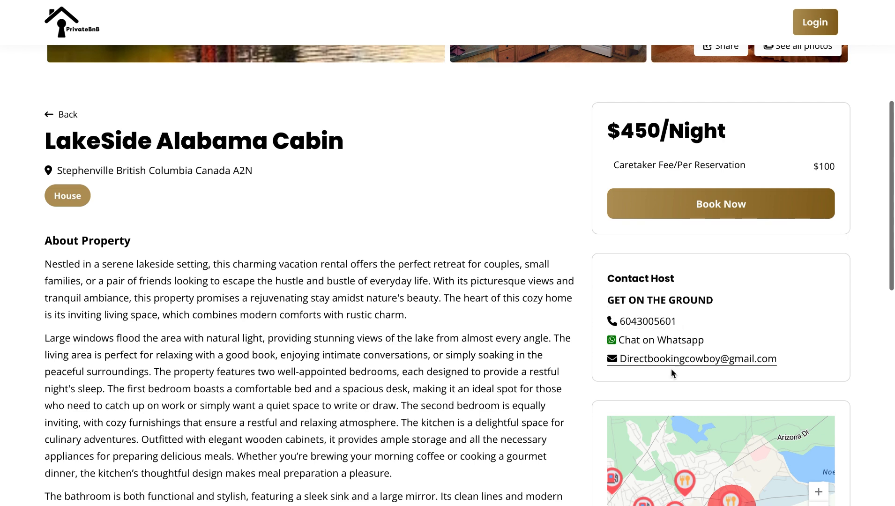
scroll(663, 374, "down", 3)
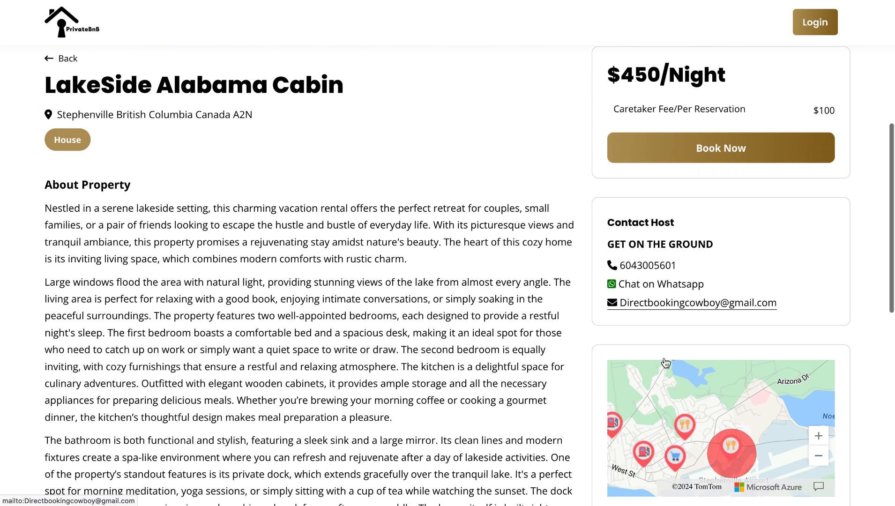
scroll(685, 261, "down", 4)
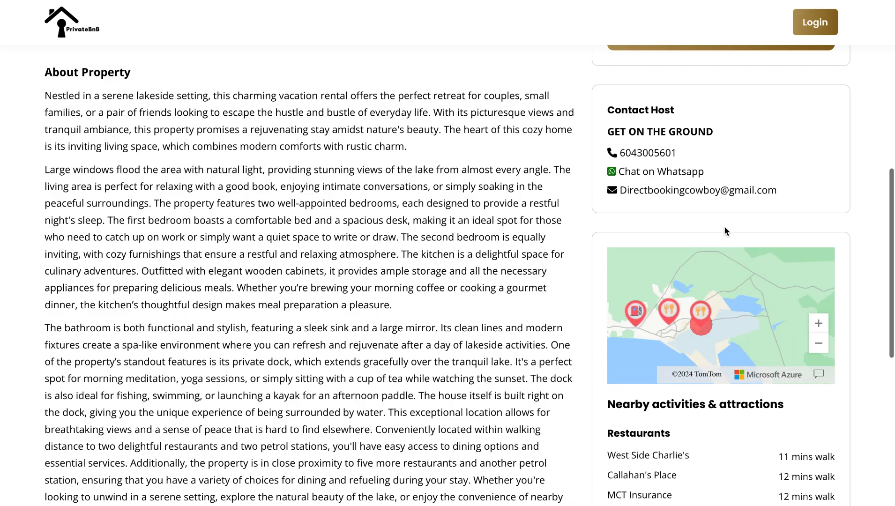
scroll(724, 226, "down", 3)
scroll(737, 331, "down", 5)
scroll(737, 331, "down", 4)
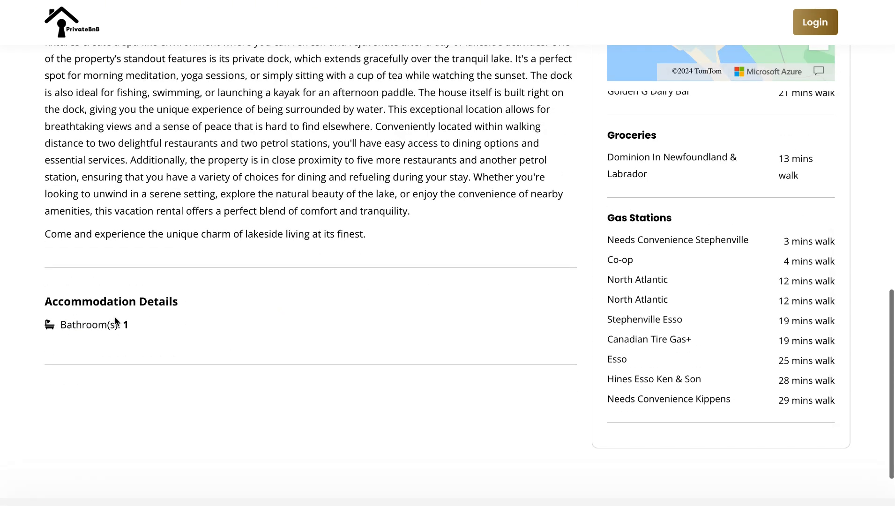
scroll(191, 328, "up", 6)
scroll(190, 222, "up", 2)
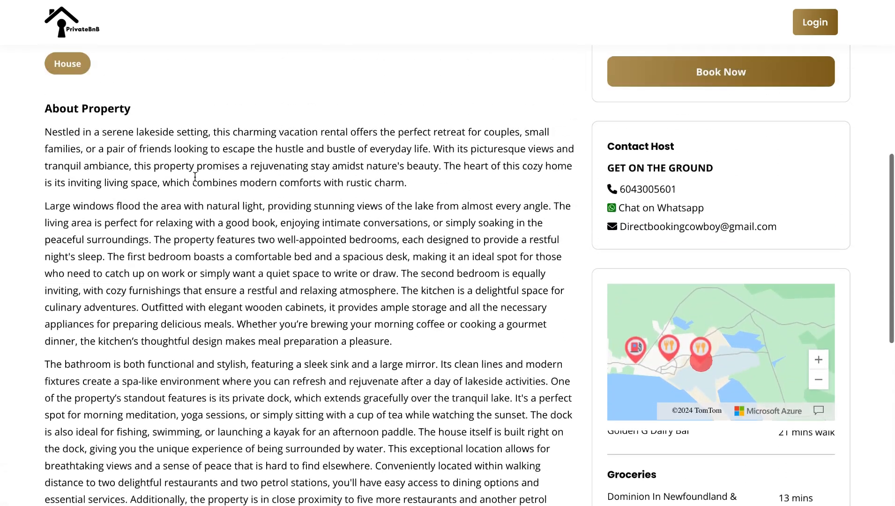
scroll(195, 176, "up", 6)
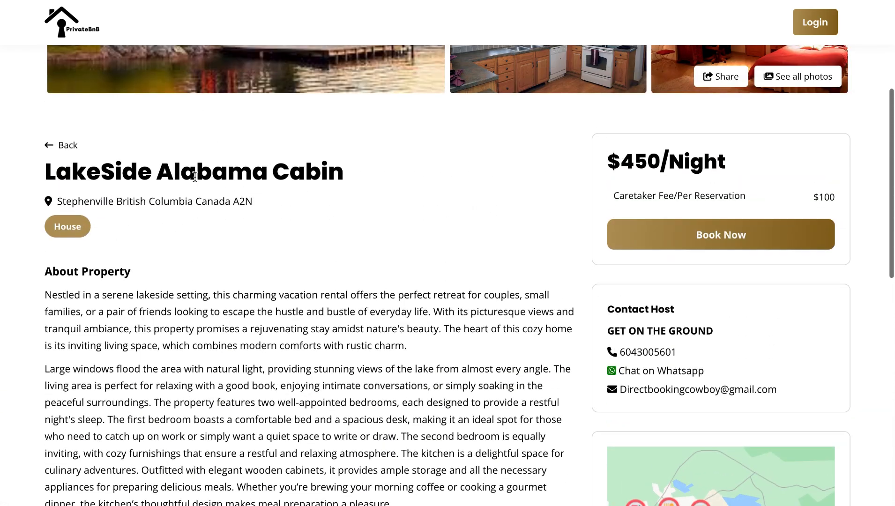
left_click(693, 375)
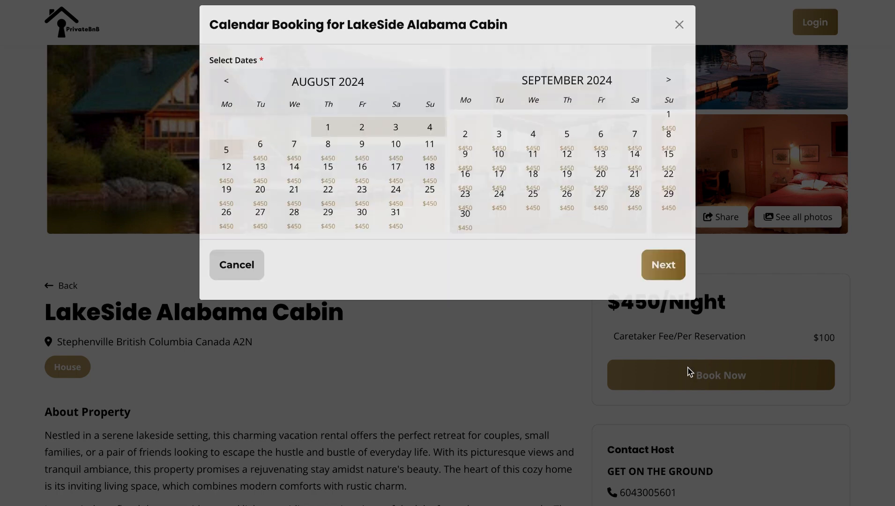
left_click(333, 171)
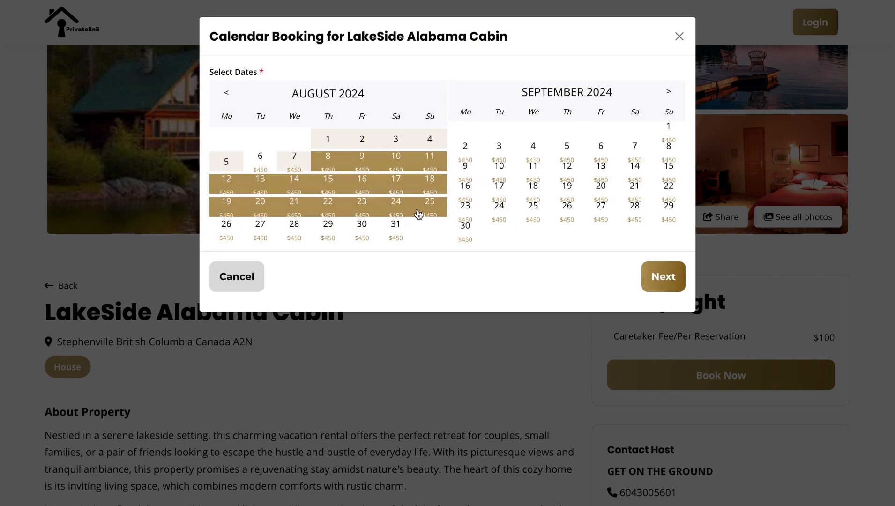
left_click(657, 272)
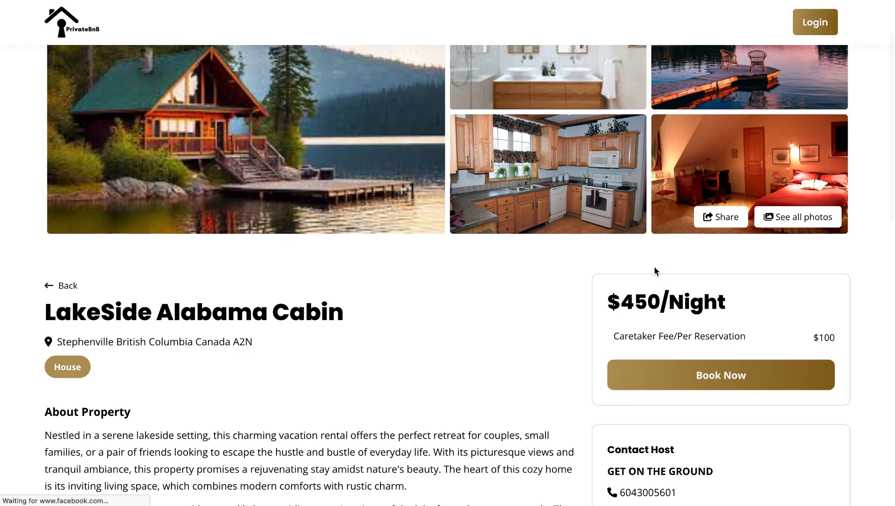